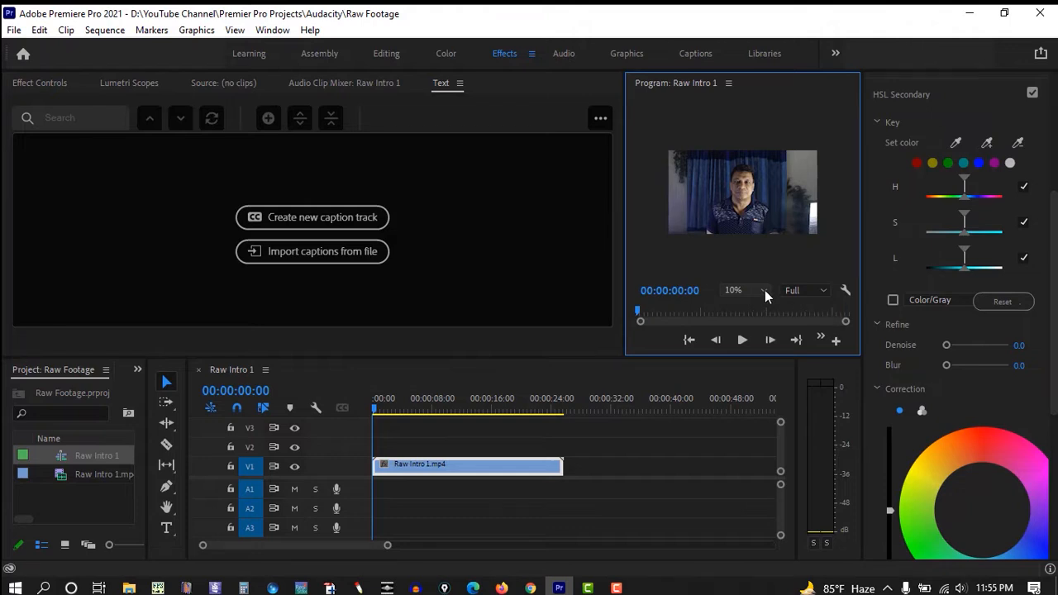
# - Inspect the face's skin texture in the program preview at 150% zoom, including the eye and cheek area, and return to 25%
pyautogui.click(764, 290)
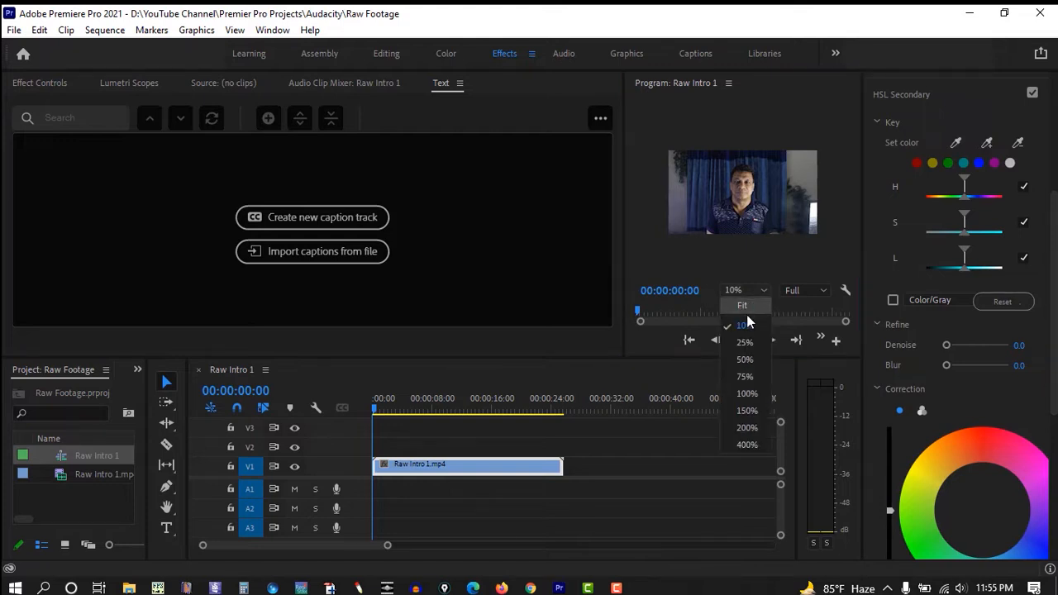
pyautogui.click(746, 410)
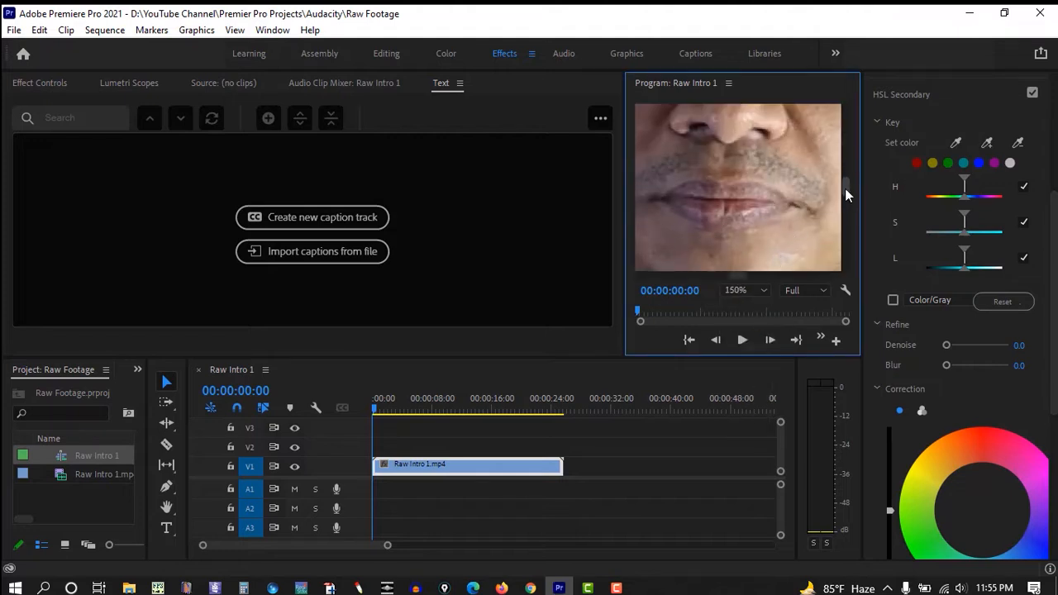
pyautogui.moveTo(844, 189)
pyautogui.mouseDown()
pyautogui.moveTo(846, 164)
pyautogui.moveTo(844, 175)
pyautogui.mouseUp()
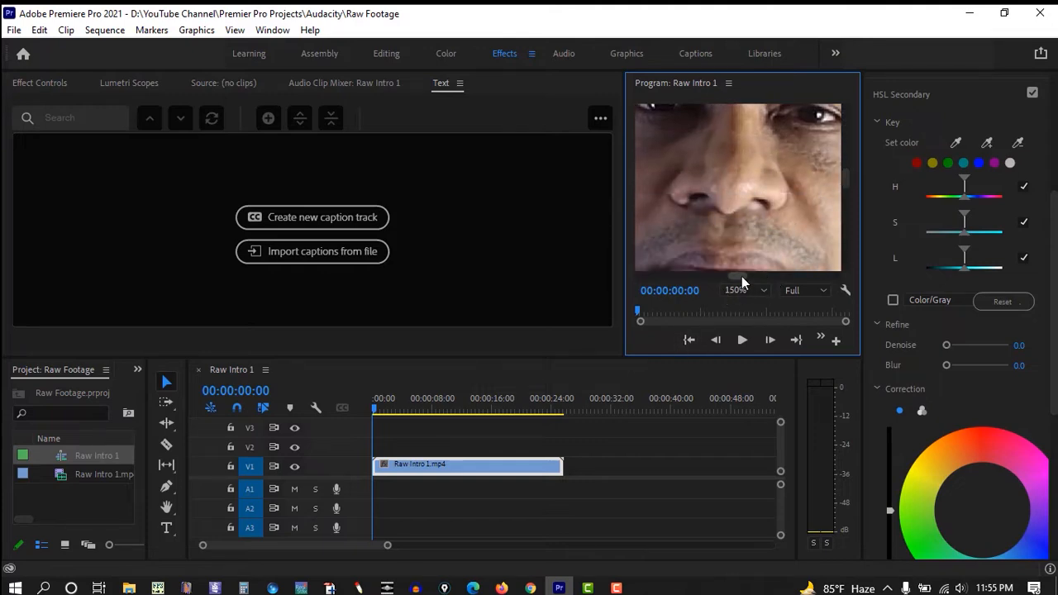
pyautogui.moveTo(738, 276); pyautogui.dragTo(741, 273)
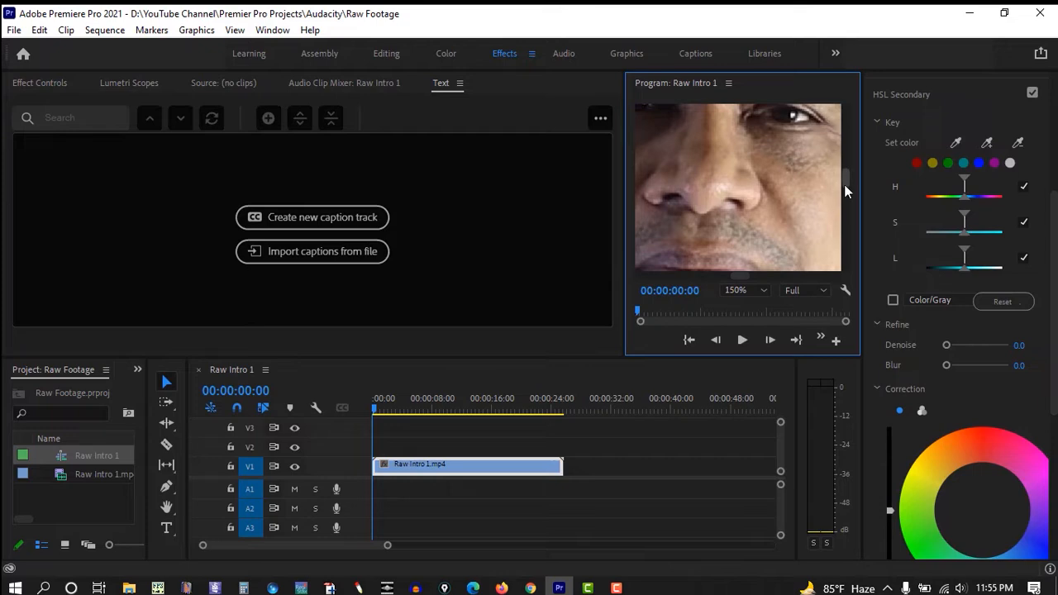
pyautogui.click(764, 290)
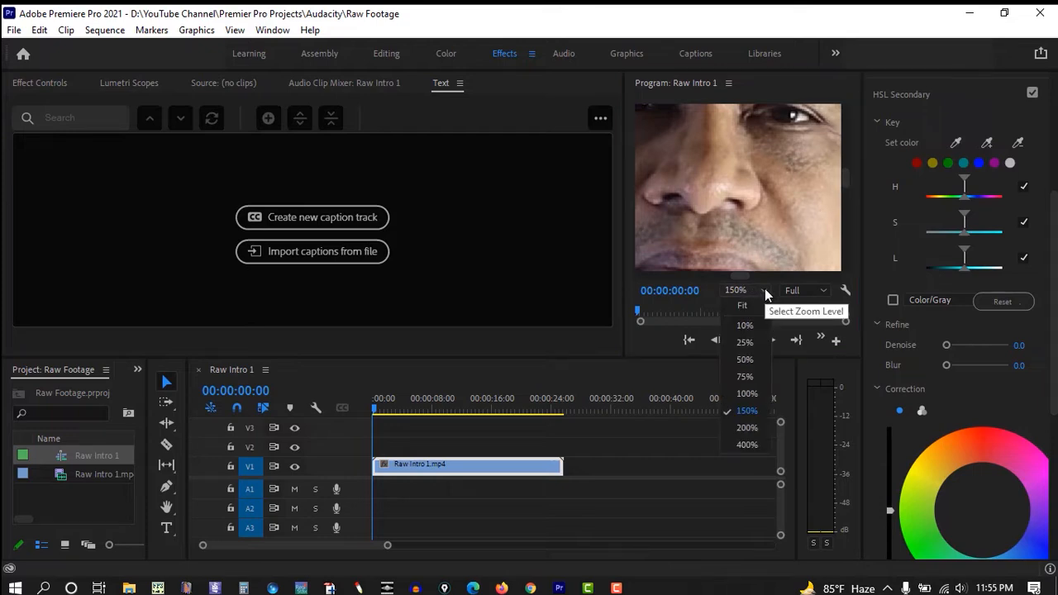
pyautogui.click(747, 342)
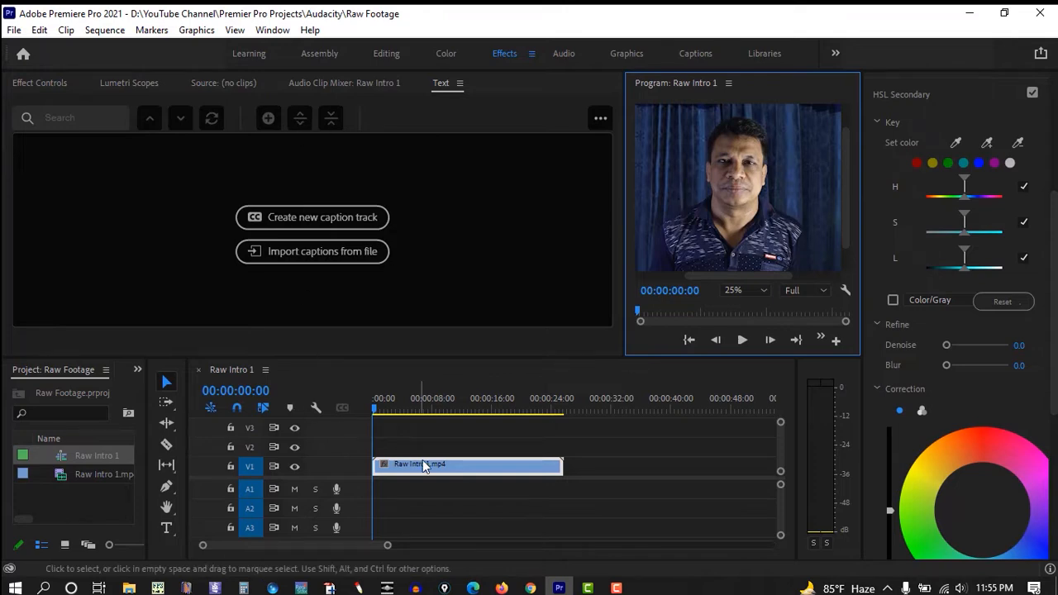
# - Select the Raw Intro 1.mp4 clip and show the HSL Secondary section of its Lumetri Color settings
pyautogui.click(461, 468)
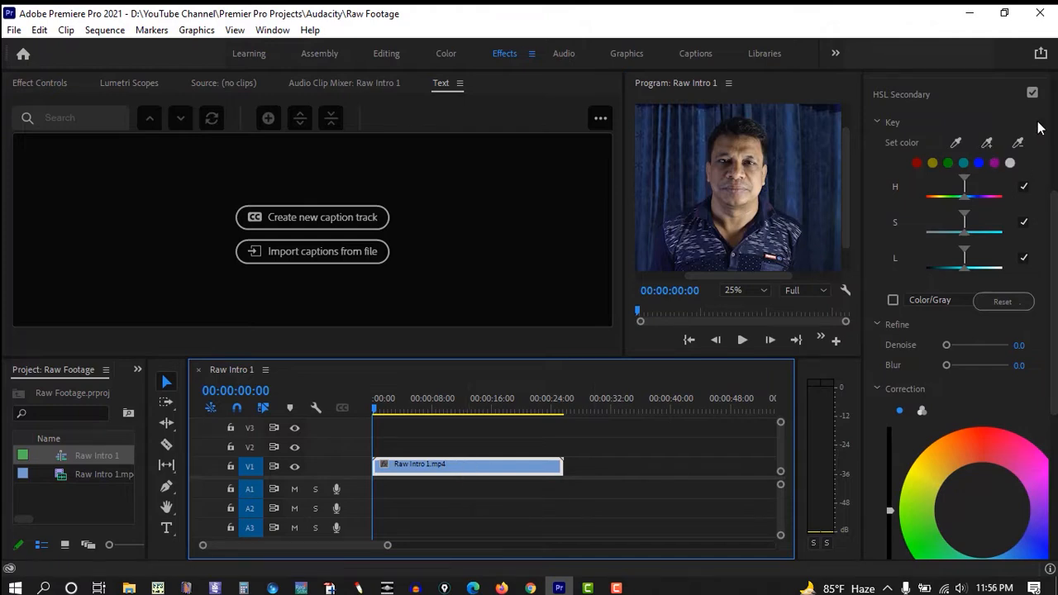
pyautogui.scroll(1, 1043, 147)
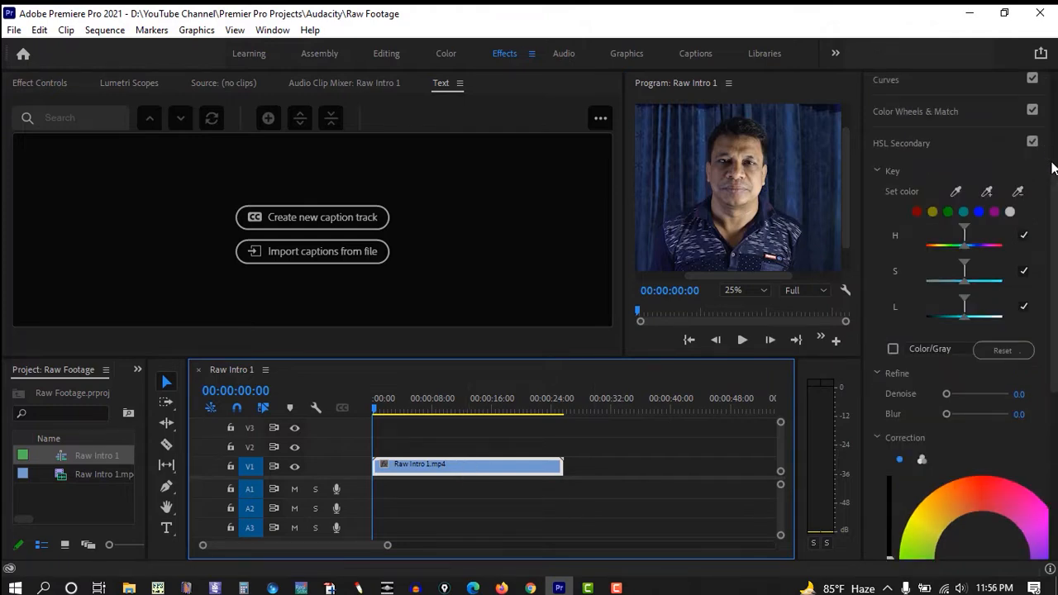
pyautogui.scroll(4, 1052, 172)
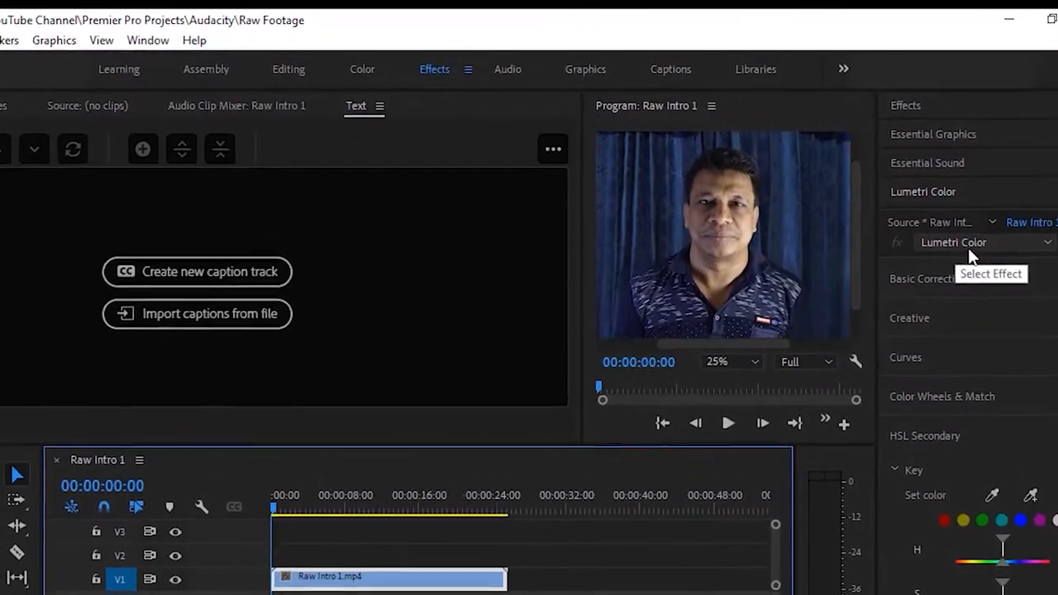
pyautogui.click(145, 41)
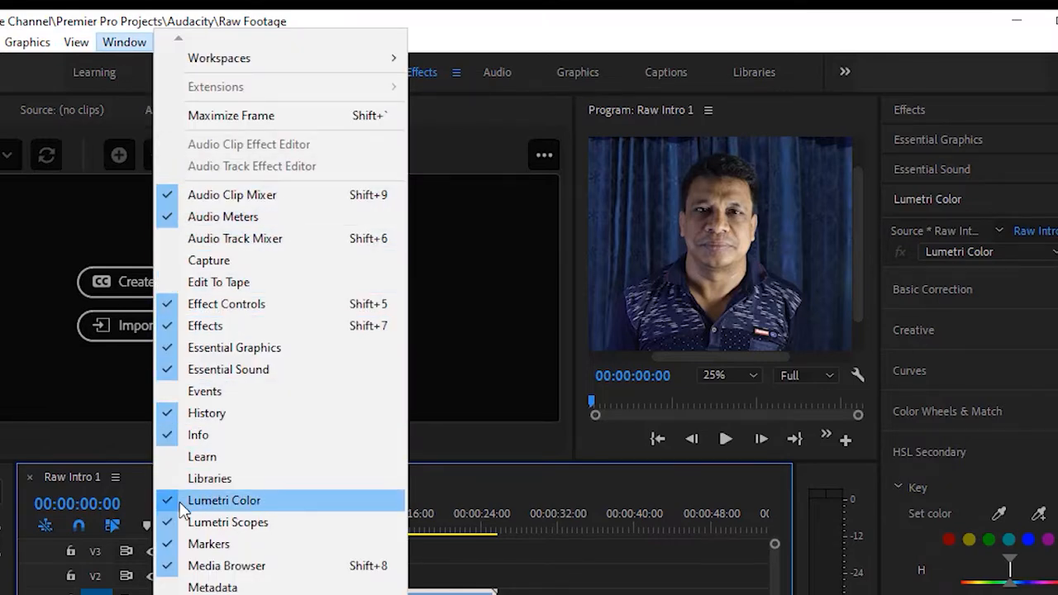
pyautogui.click(737, 29)
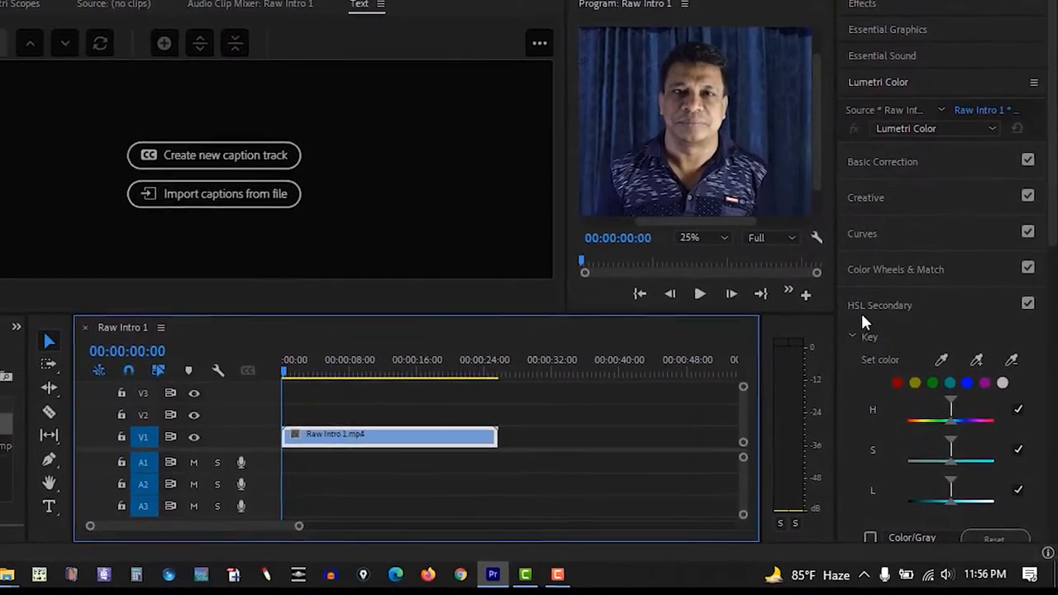
pyautogui.click(909, 308)
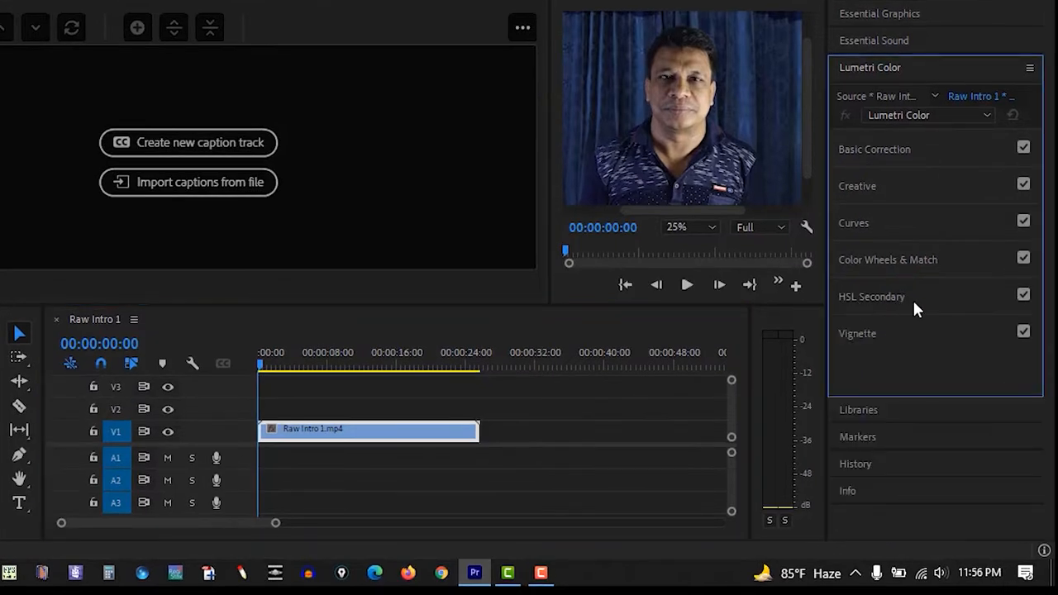
pyautogui.click(906, 299)
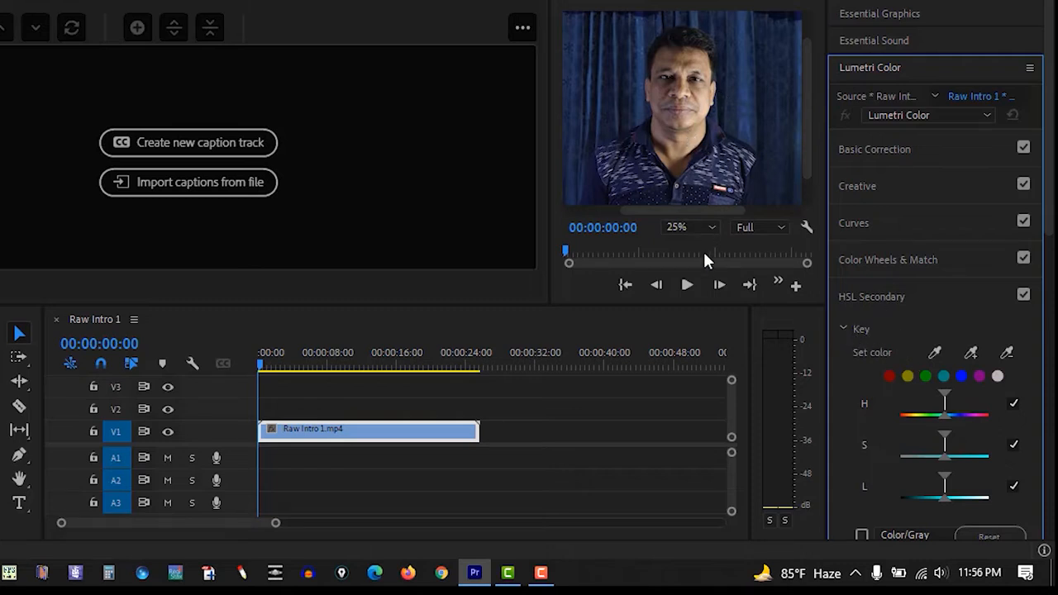
# - Zoom the program preview to 100% on the face and sample the brightly lit cheek as the HSL Secondary key color
pyautogui.click(713, 228)
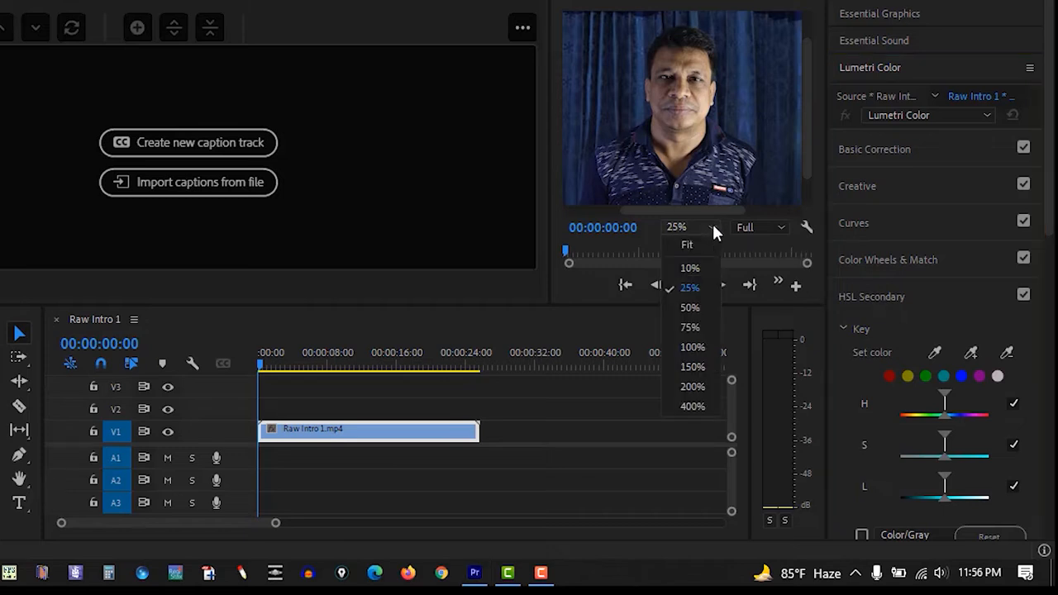
pyautogui.click(696, 348)
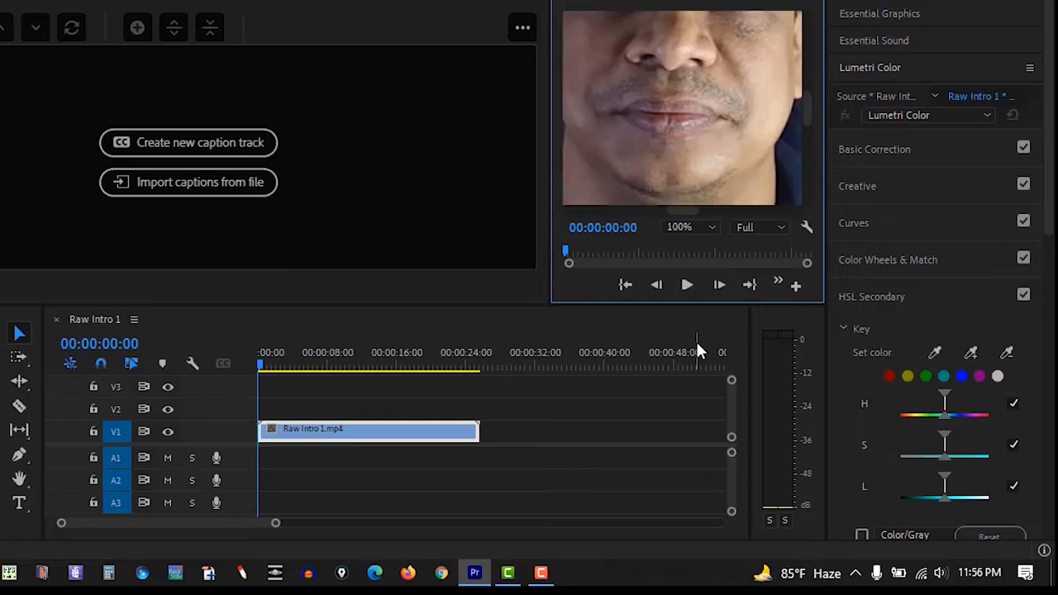
pyautogui.moveTo(807, 98); pyautogui.dragTo(811, 87)
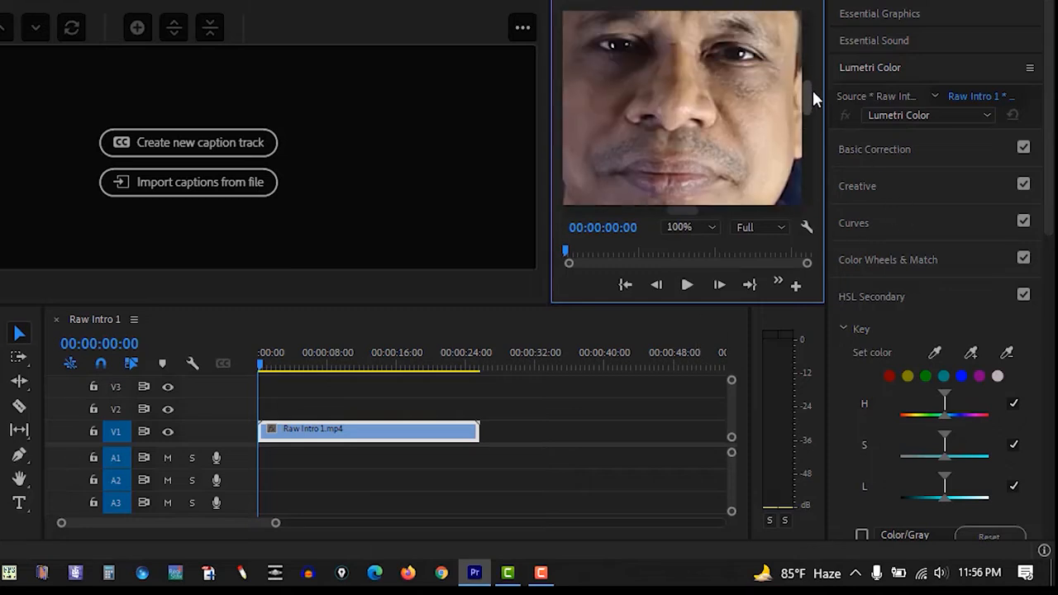
pyautogui.click(933, 353)
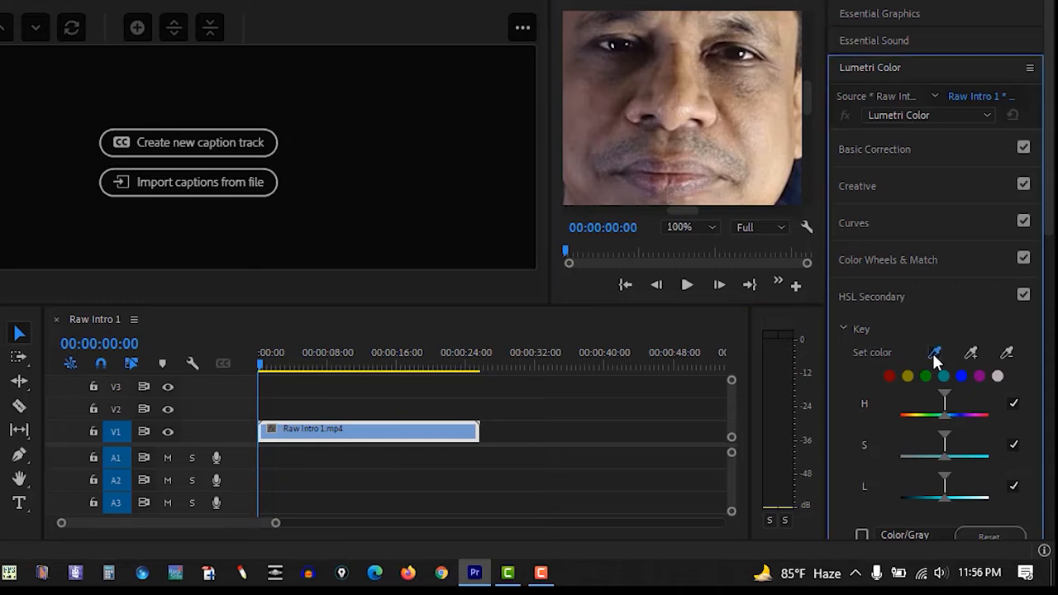
pyautogui.click(766, 134)
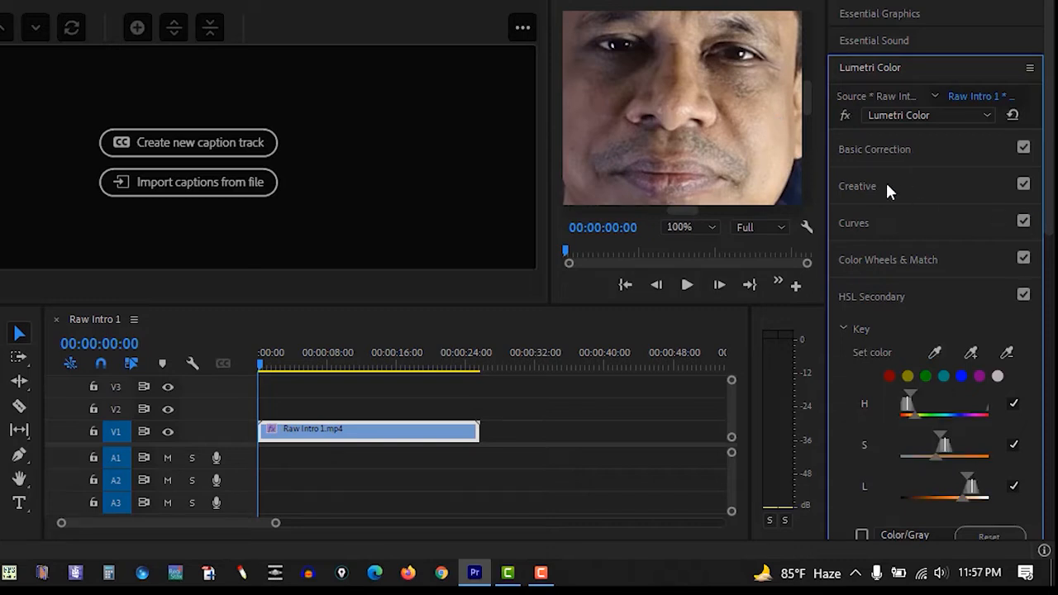
# - Set the program preview to 75% on the whole face and show the key mask in Color/Black mode
pyautogui.click(709, 230)
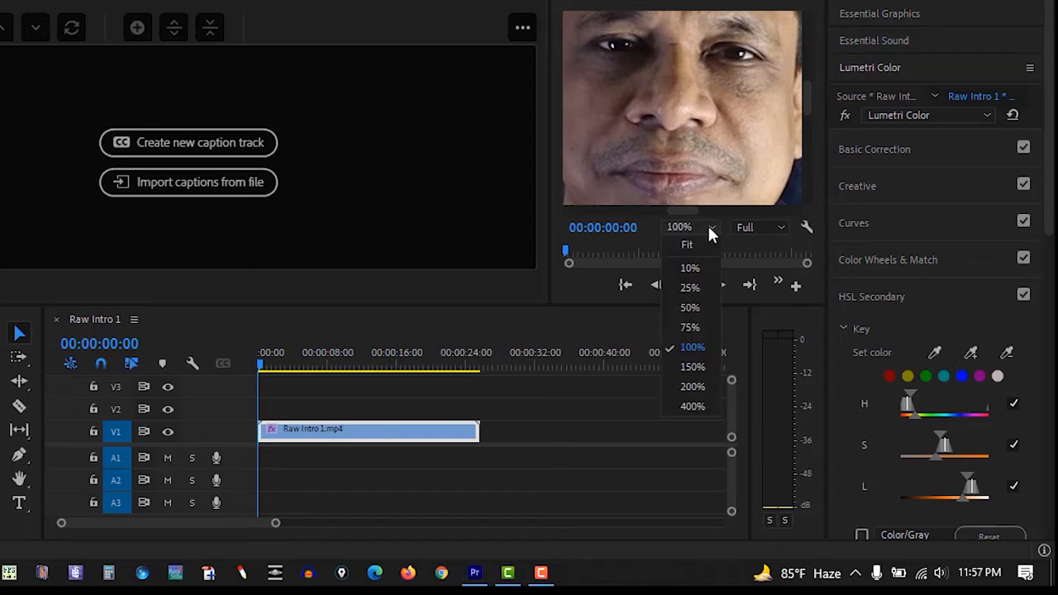
pyautogui.click(690, 328)
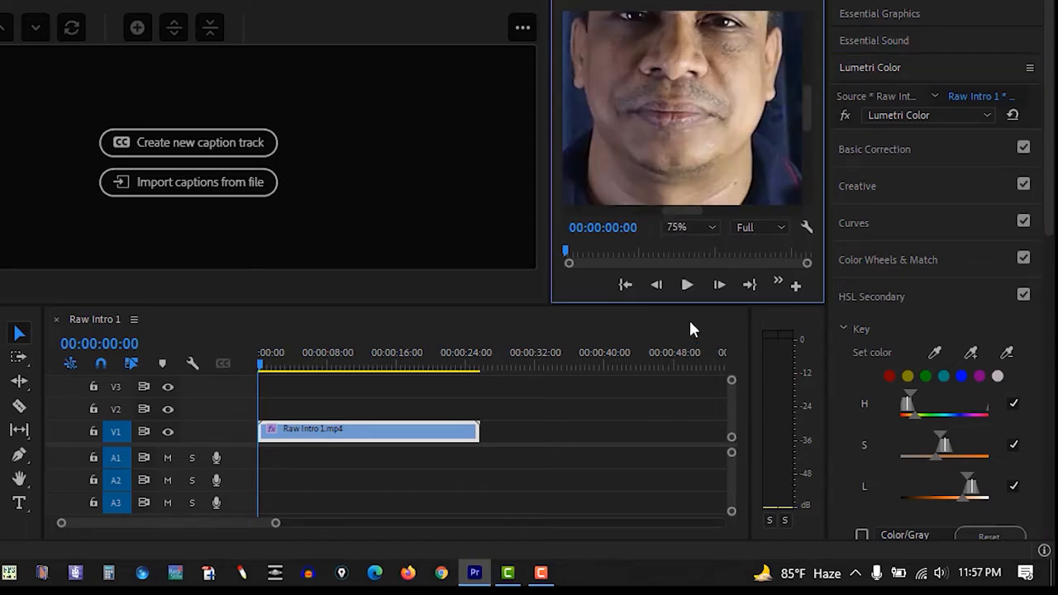
pyautogui.moveTo(810, 115); pyautogui.dragTo(808, 98)
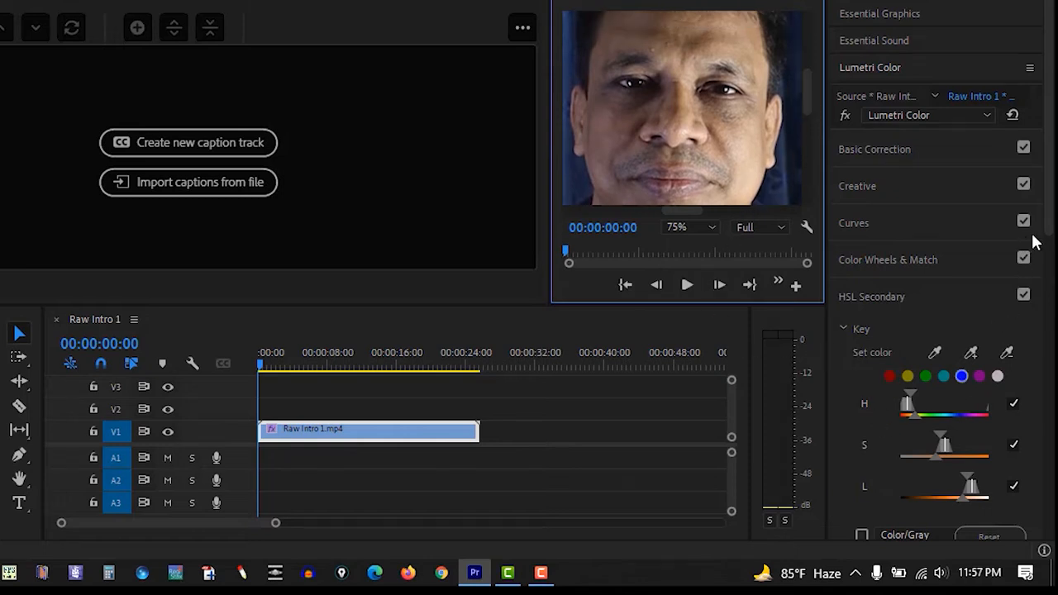
pyautogui.moveTo(1046, 224); pyautogui.dragTo(1048, 275)
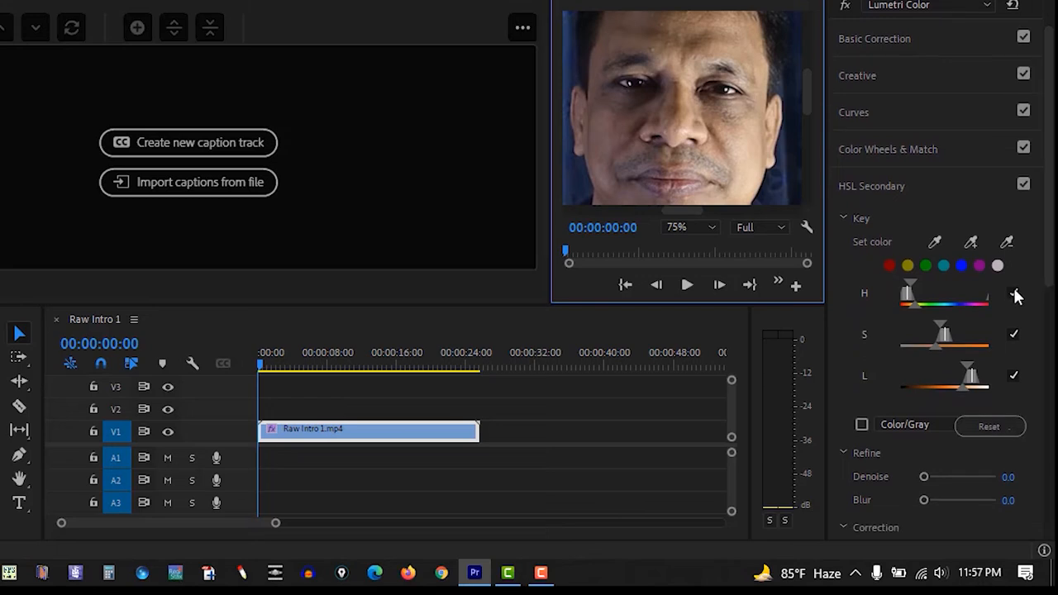
pyautogui.click(861, 425)
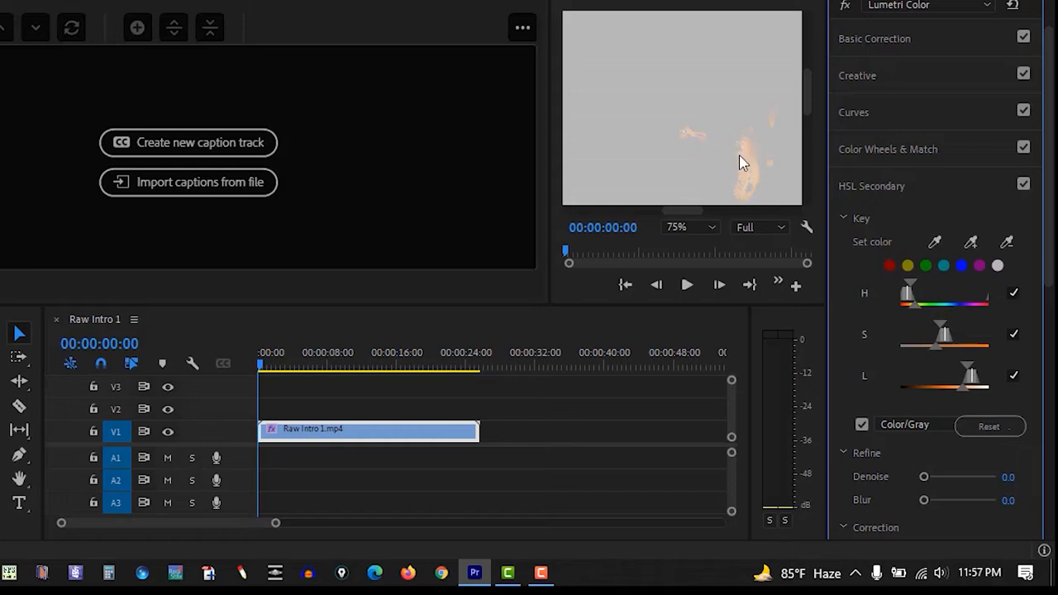
pyautogui.click(936, 424)
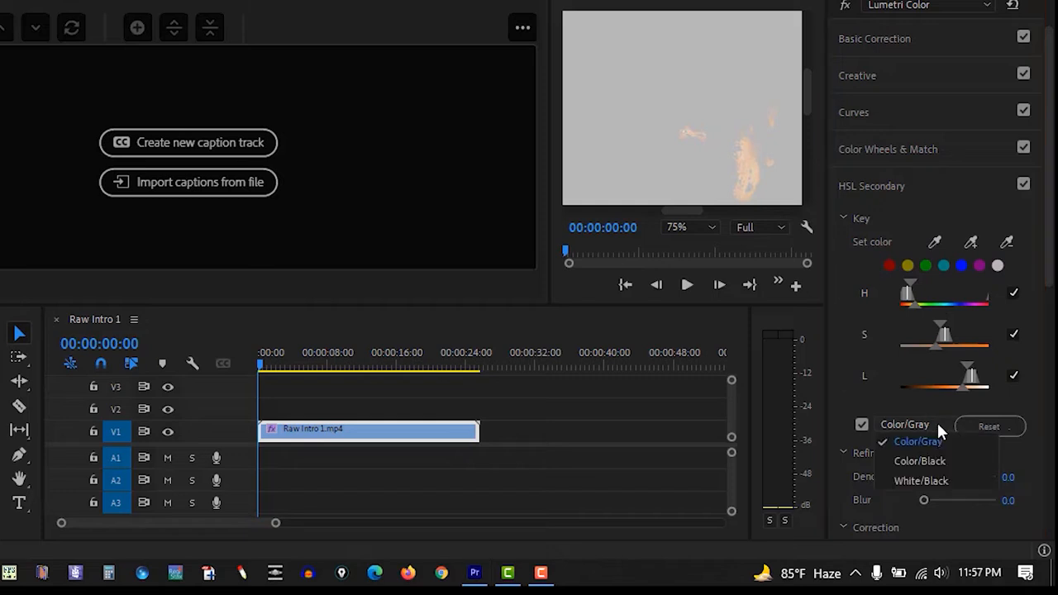
pyautogui.click(921, 462)
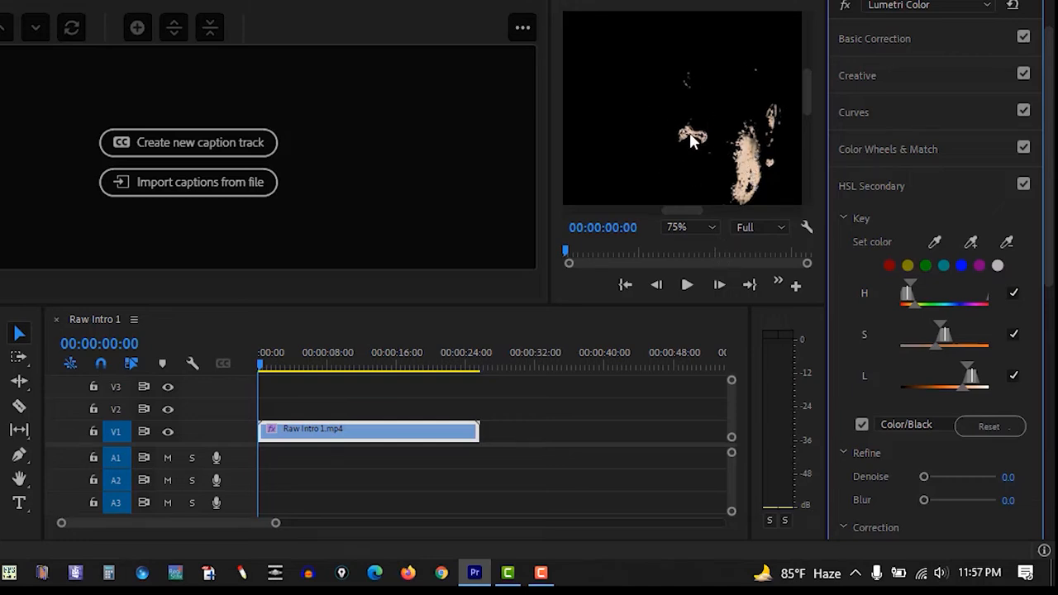
pyautogui.click(861, 425)
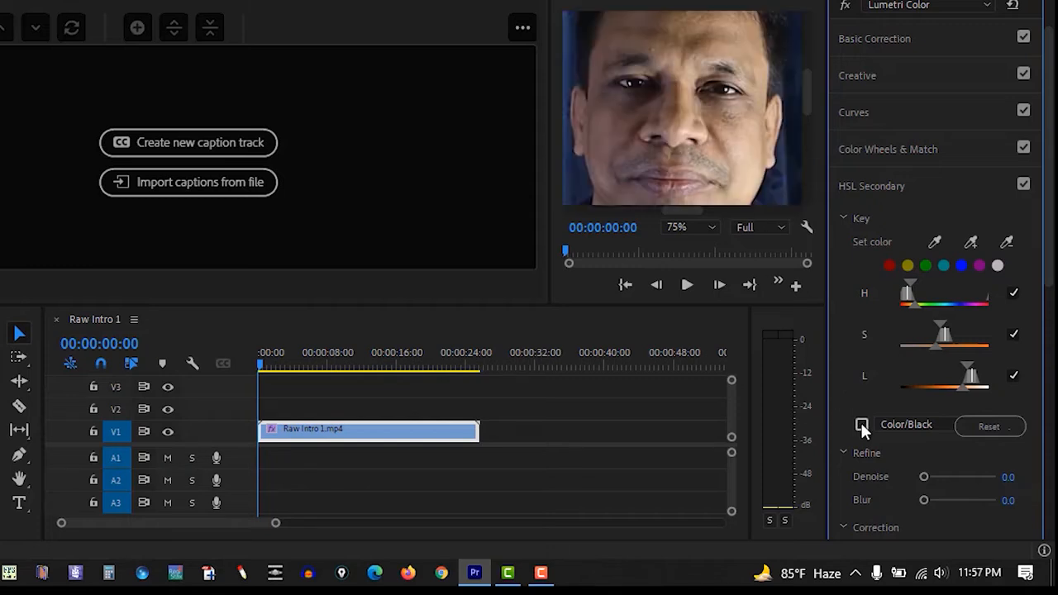
pyautogui.click(861, 425)
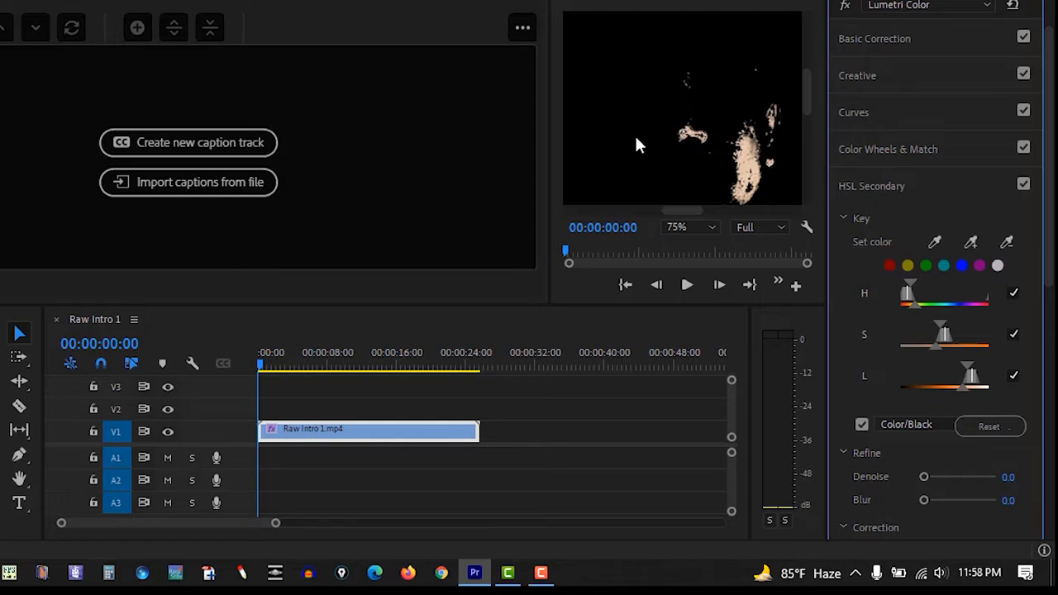
# - Extend the HSL key with added color samples from the lit cheek, shadowed cheek, shadowed forehead and shadowed jaw
pyautogui.click(970, 244)
pyautogui.click(726, 115)
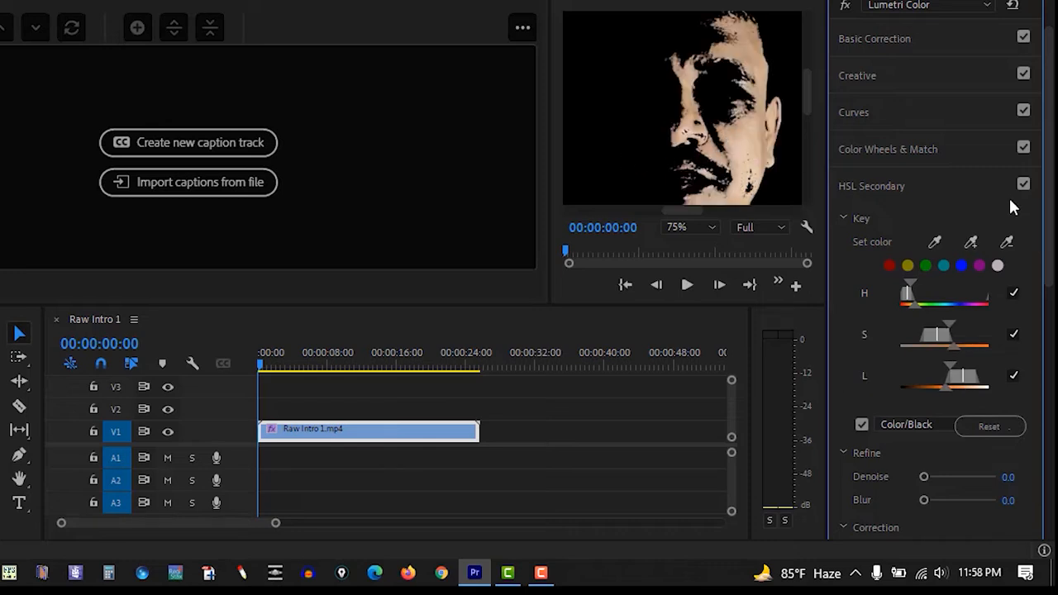
pyautogui.click(971, 244)
pyautogui.click(646, 140)
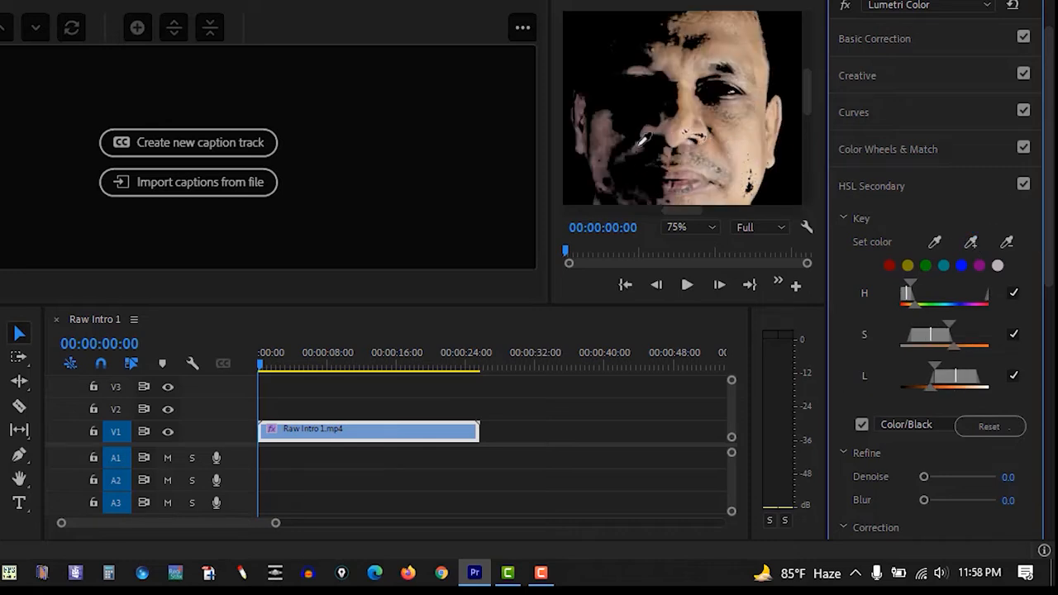
pyautogui.click(971, 245)
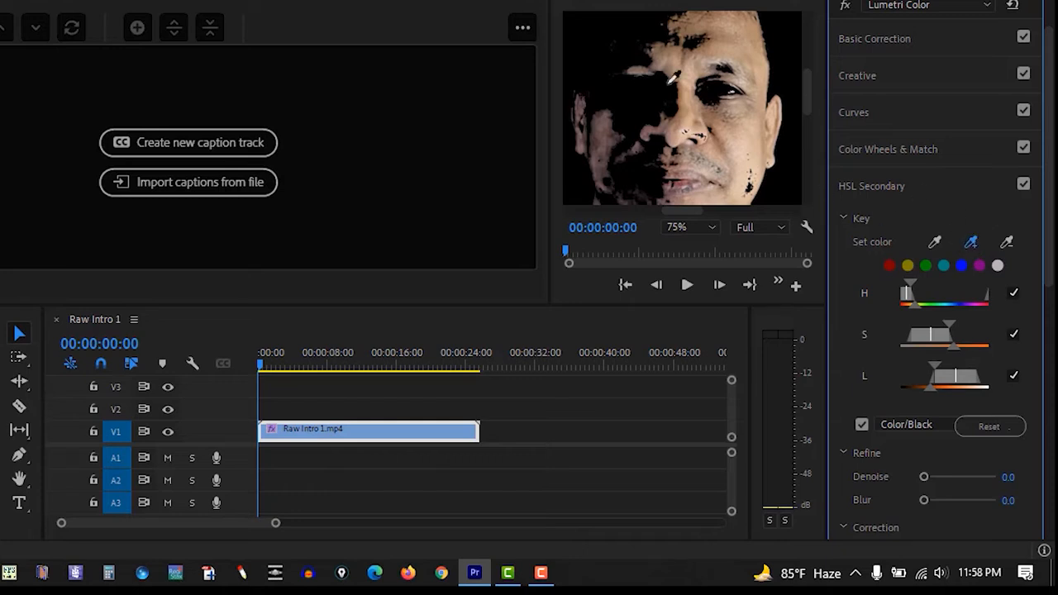
pyautogui.click(627, 35)
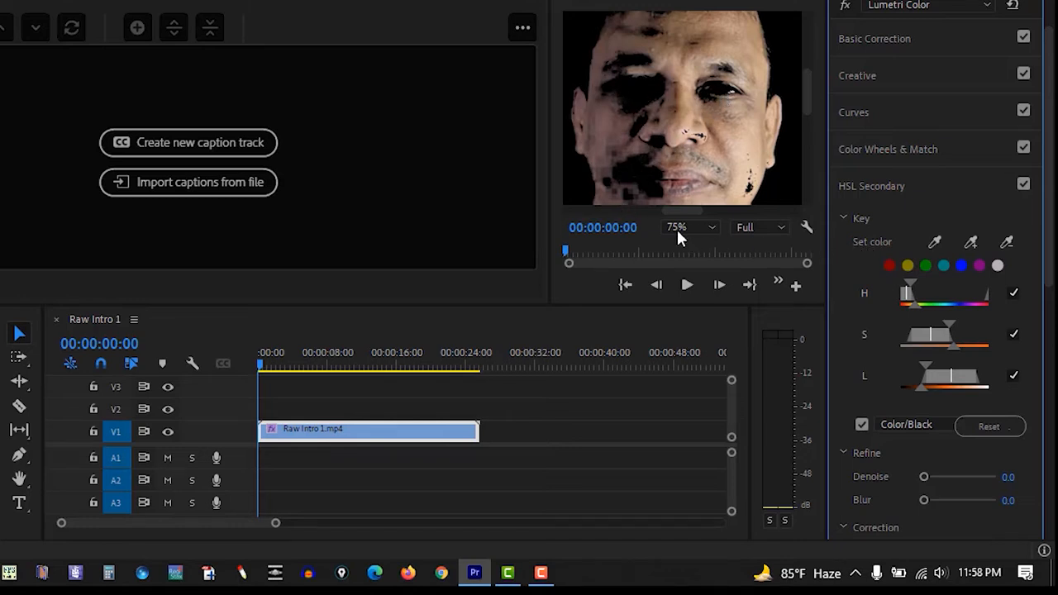
pyautogui.click(970, 242)
pyautogui.click(628, 179)
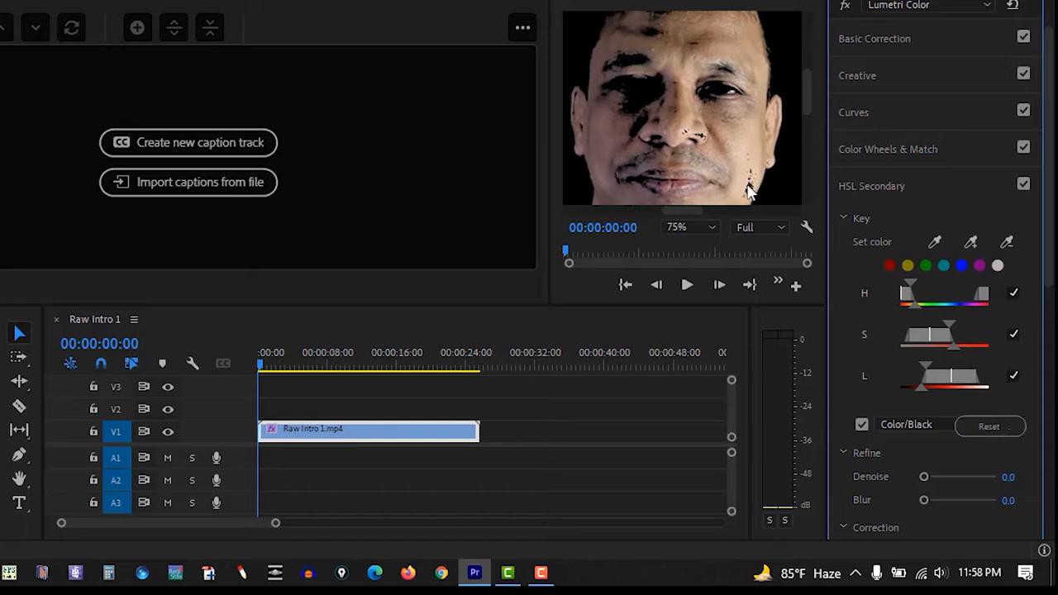
# - Subtract a sample of the lit forehead from the key and shift the key's saturation range slightly lower
pyautogui.click(1009, 241)
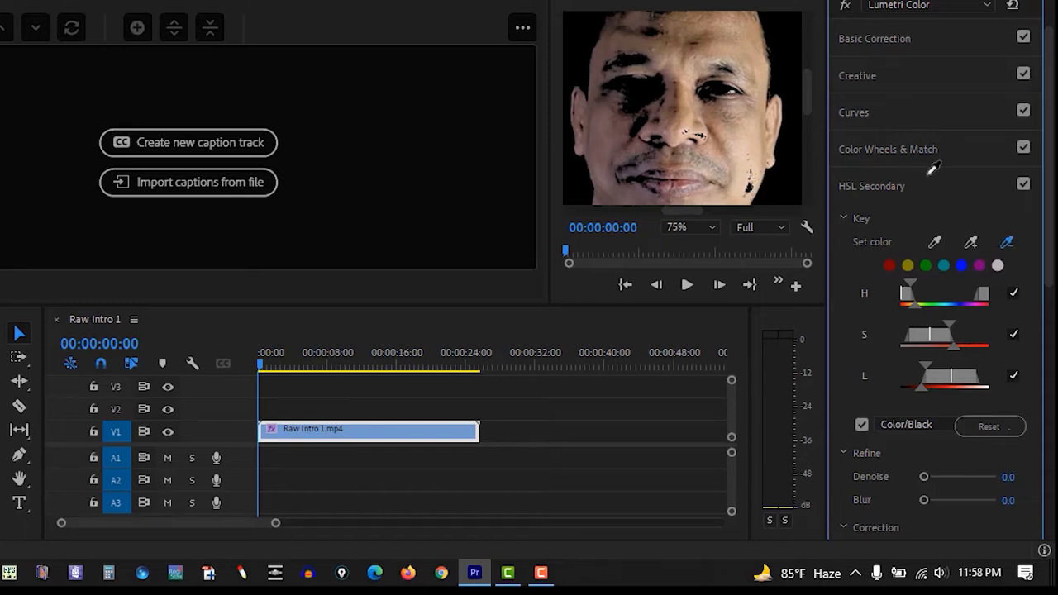
pyautogui.click(747, 67)
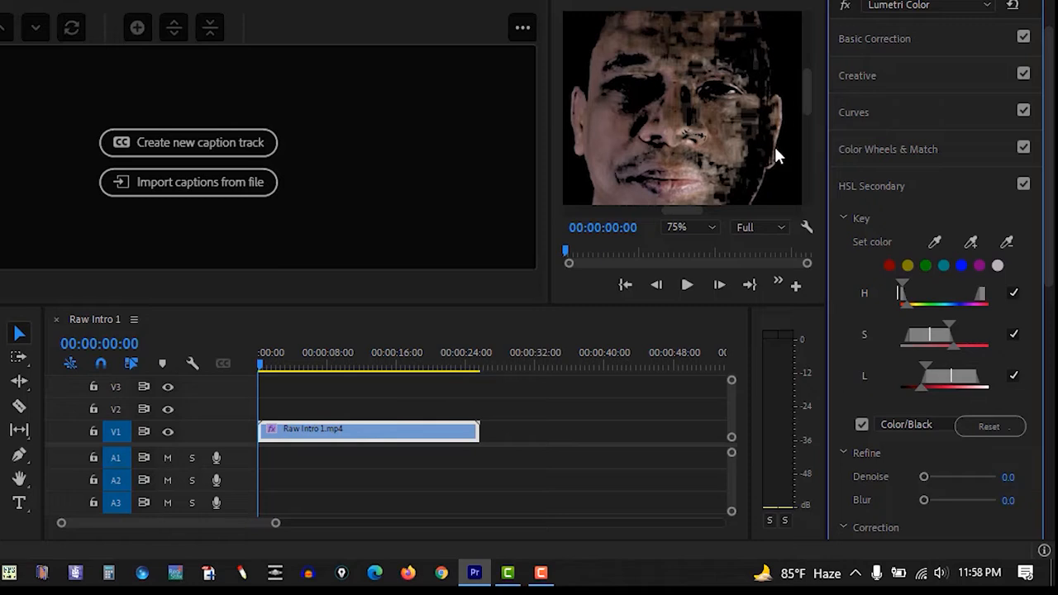
pyautogui.moveTo(931, 343)
pyautogui.mouseDown()
pyautogui.moveTo(938, 334)
pyautogui.moveTo(924, 342)
pyautogui.mouseUp()
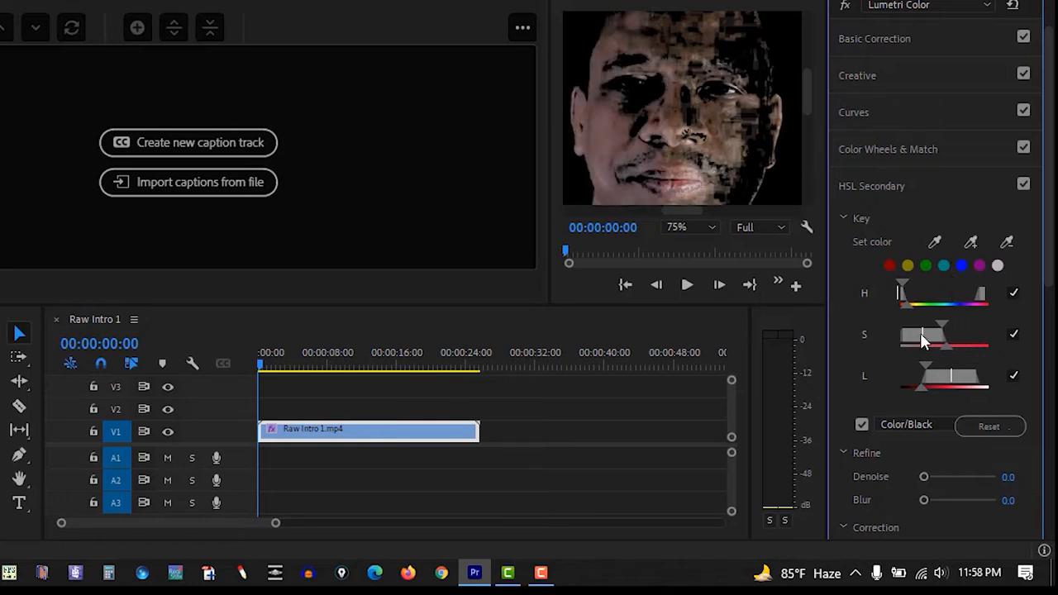
# - Add a color sample from the brightly lit edge of the forehead to the HSL Secondary key
pyautogui.moveTo(980, 385); pyautogui.dragTo(956, 379)
pyautogui.click(971, 244)
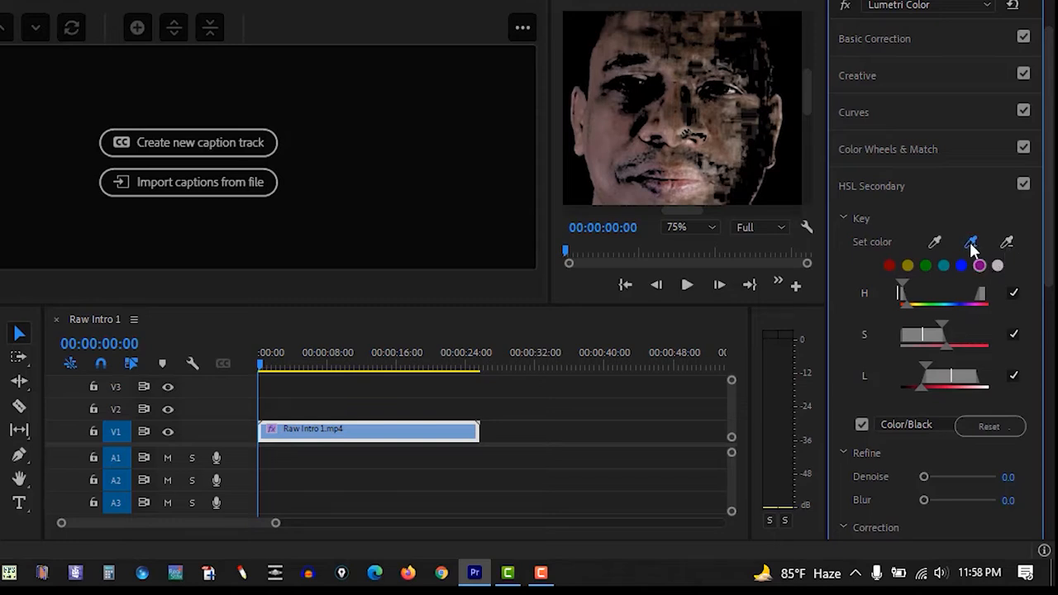
pyautogui.click(756, 46)
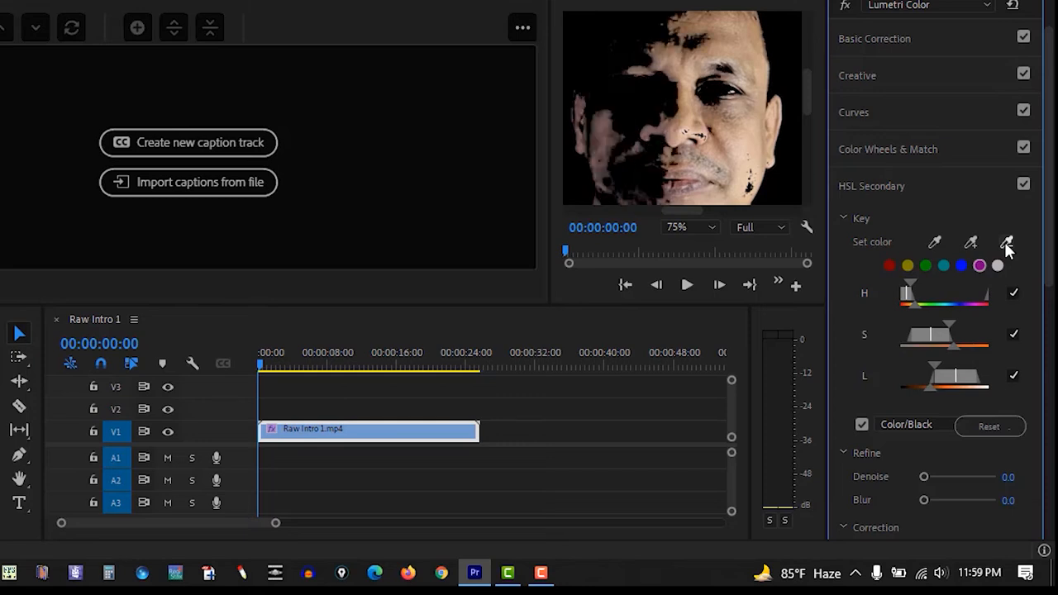
pyautogui.click(971, 242)
pyautogui.click(633, 174)
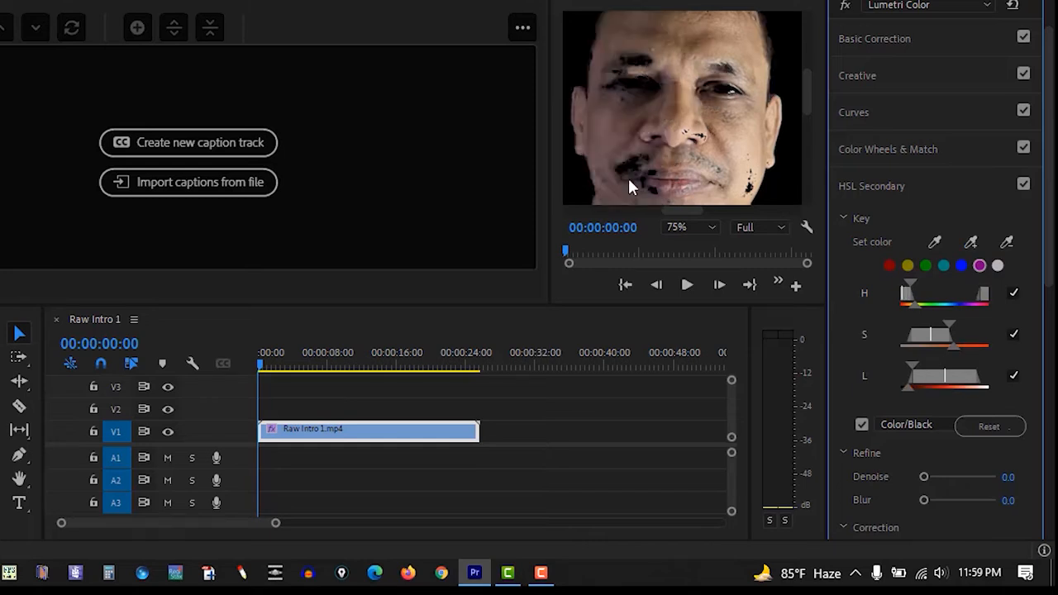
pyautogui.hotkey('ctrl', 'z')
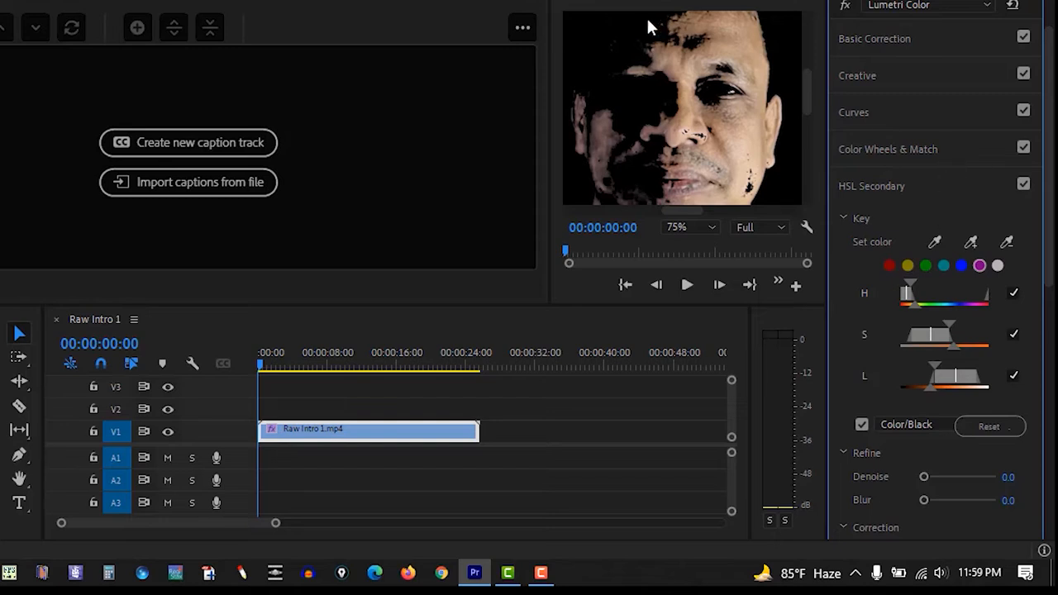
# - Extend the HSL key with color samples from the shadowed upper forehead and the shadowed skin beside the mouth
pyautogui.click(970, 241)
pyautogui.click(639, 22)
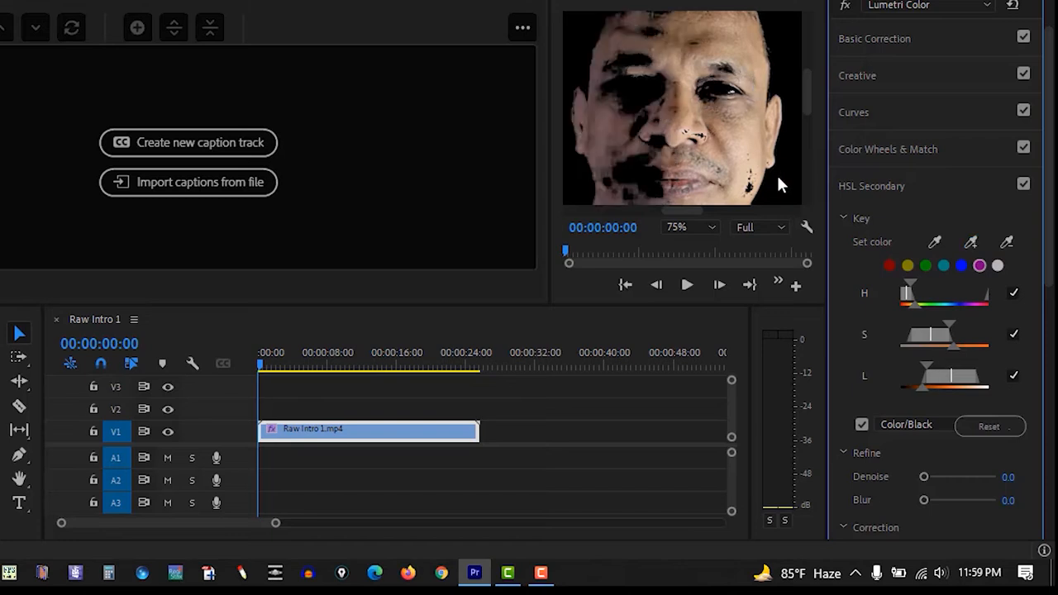
pyautogui.click(970, 241)
pyautogui.click(634, 164)
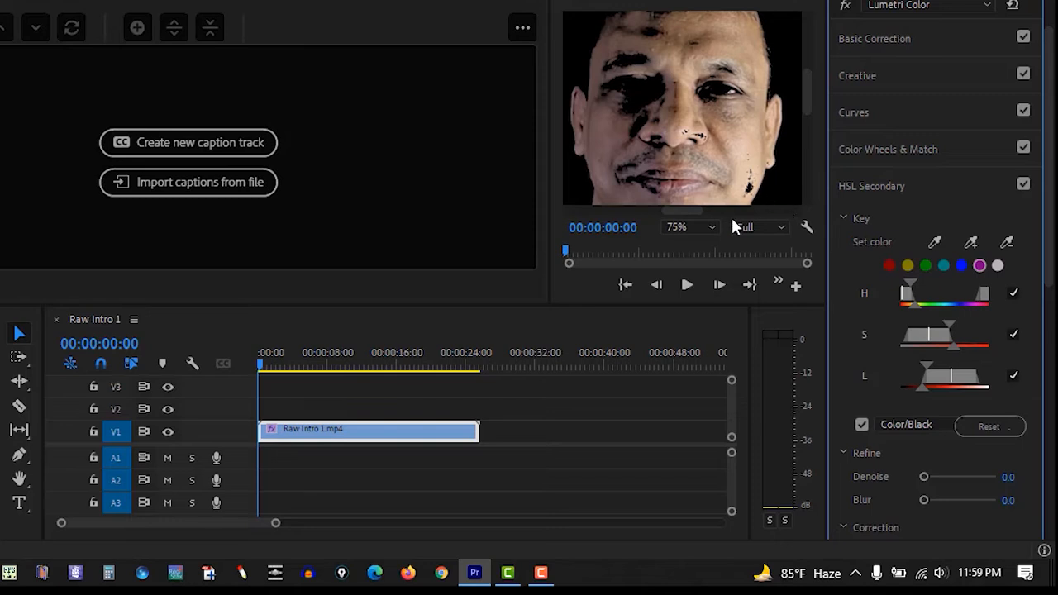
# - Compare the key mask with the normal picture at 25% preview zoom, switching Color/Black off and back on
pyautogui.click(711, 225)
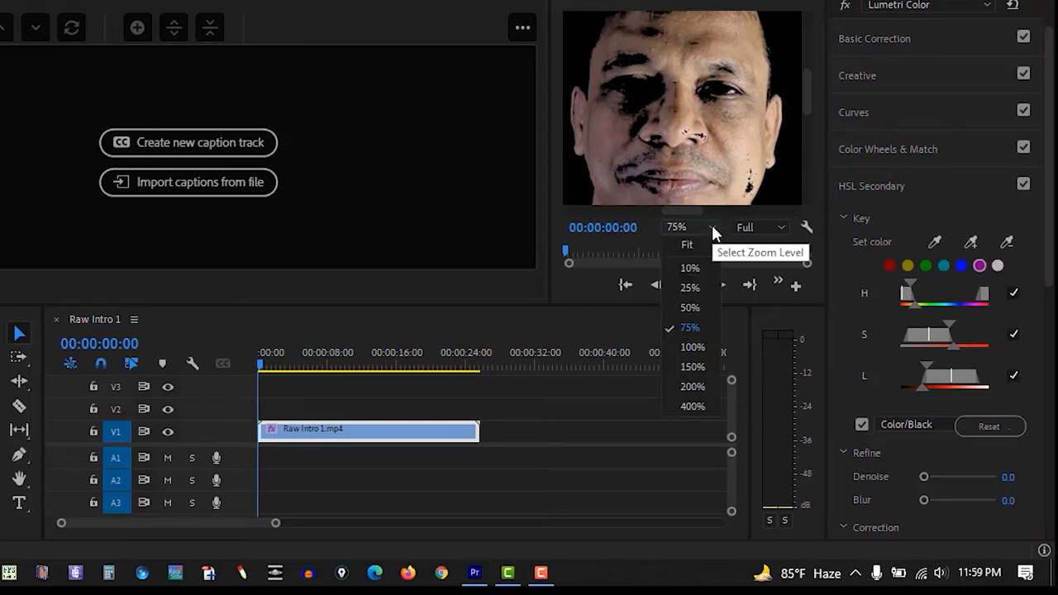
pyautogui.click(703, 289)
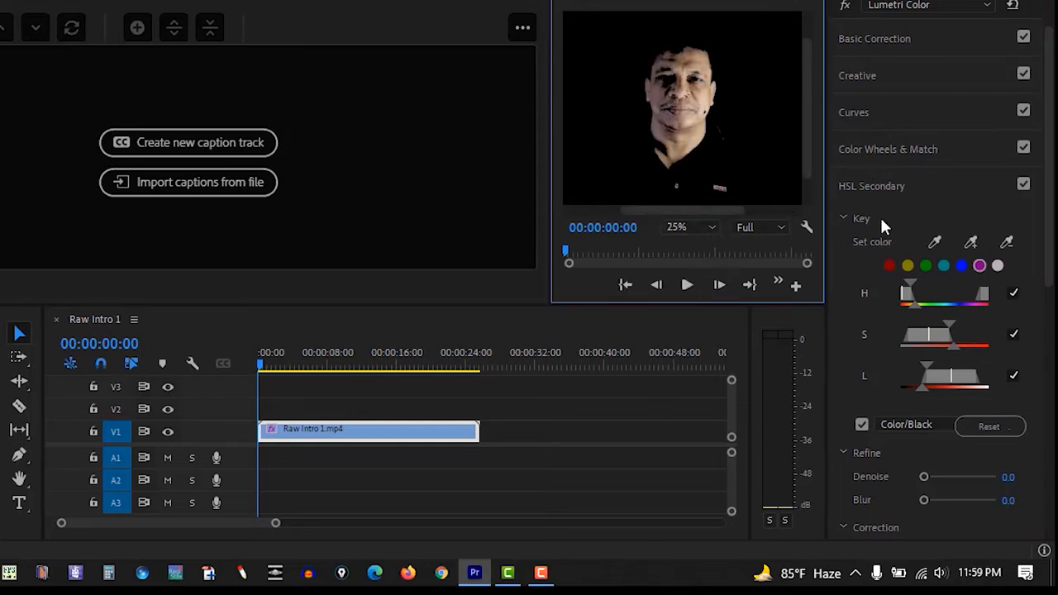
pyautogui.click(861, 425)
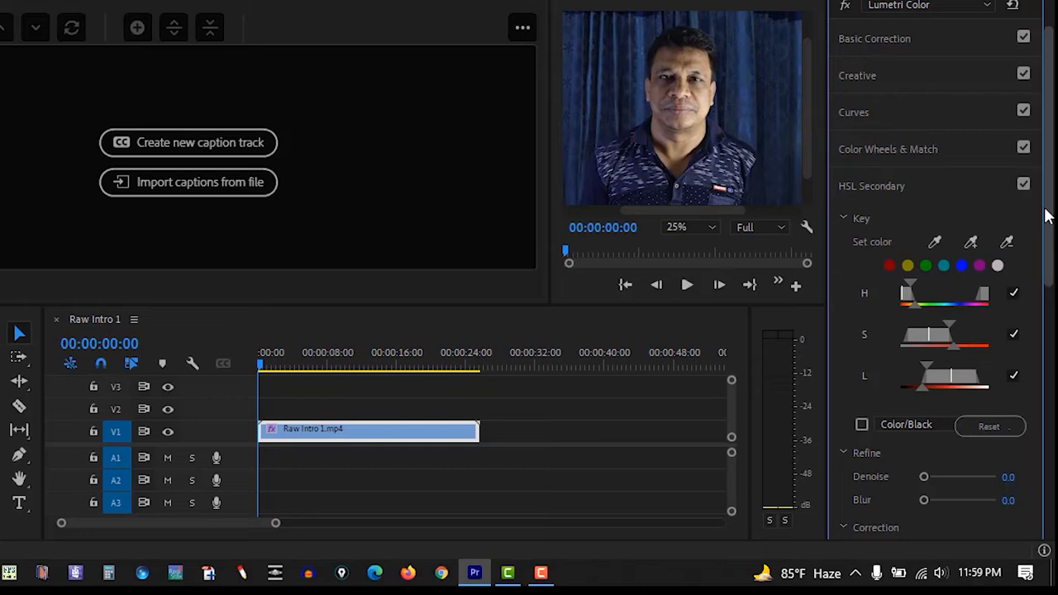
pyautogui.moveTo(1046, 212); pyautogui.dragTo(1050, 233)
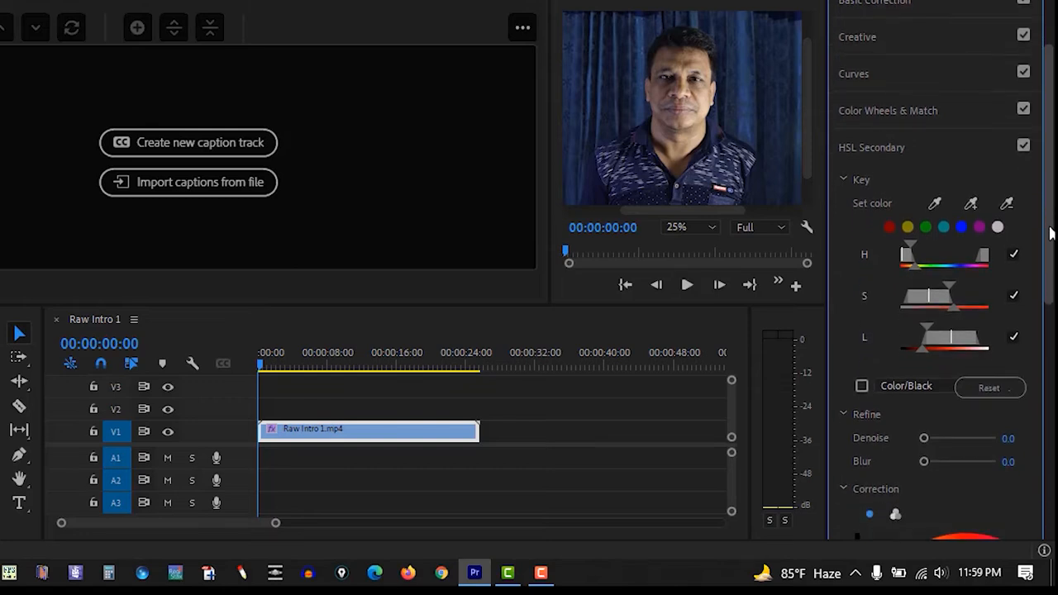
pyautogui.click(862, 385)
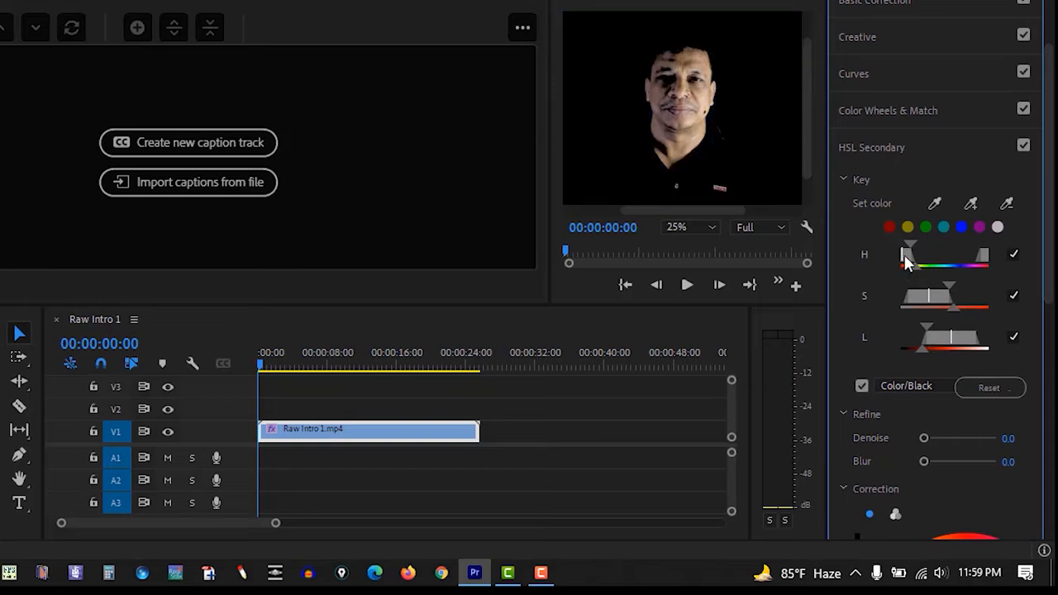
# - Fine-tune the key on the face at 75% zoom: hue range to the magenta-red end, saturation slightly higher, luminance slightly lower
pyautogui.moveTo(903, 255); pyautogui.dragTo(979, 254)
pyautogui.click(708, 225)
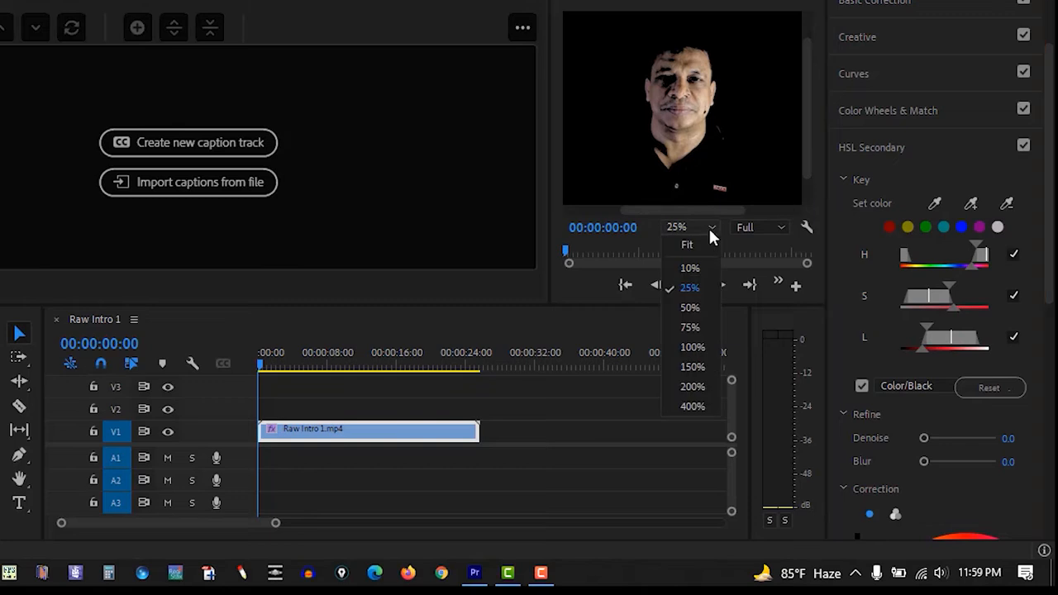
pyautogui.click(690, 327)
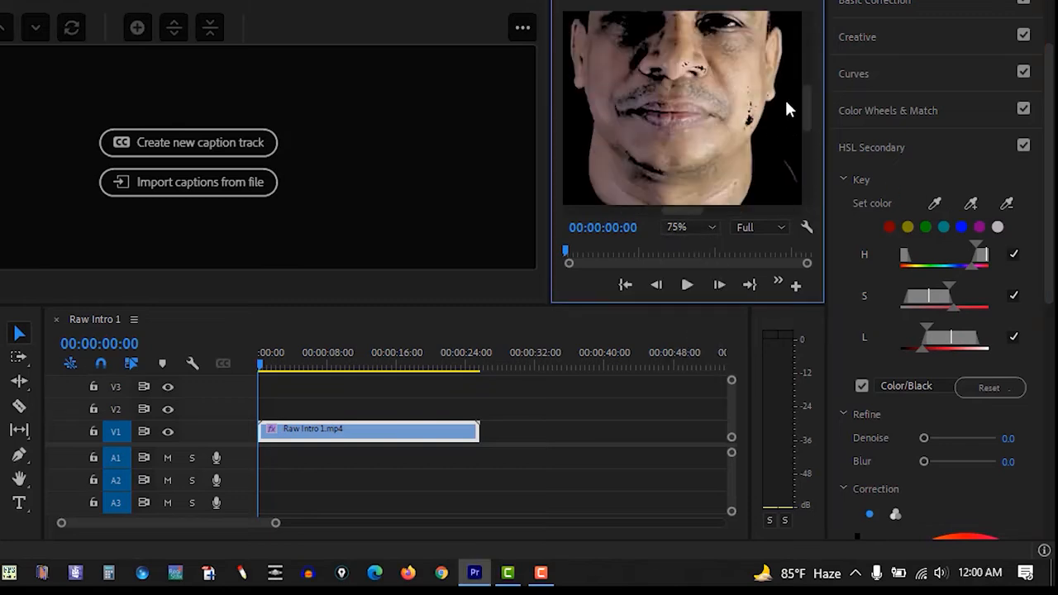
pyautogui.moveTo(804, 106); pyautogui.dragTo(804, 96)
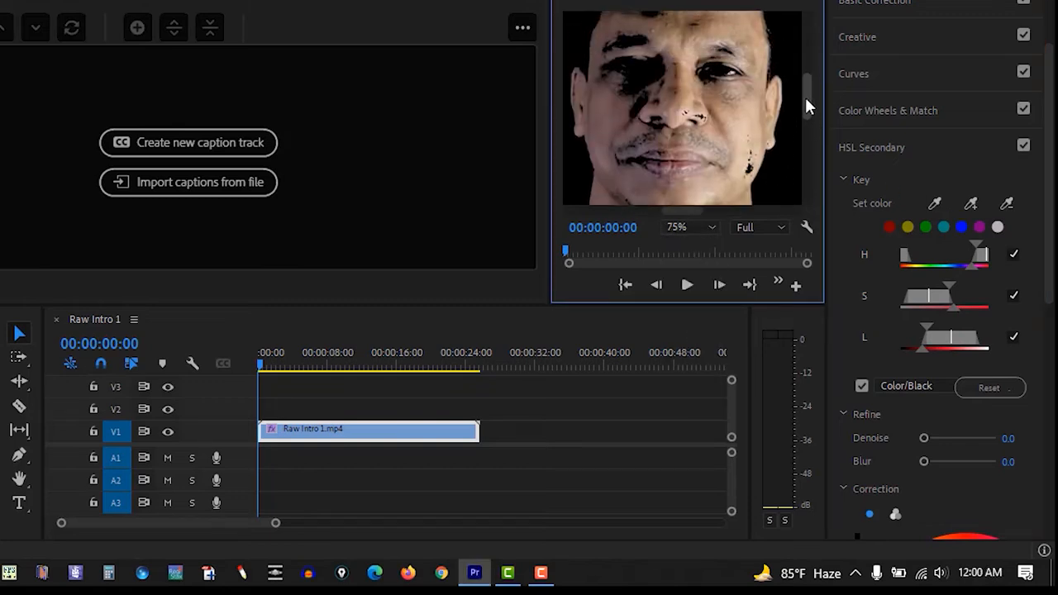
pyautogui.click(978, 261)
pyautogui.moveTo(978, 261); pyautogui.dragTo(980, 259)
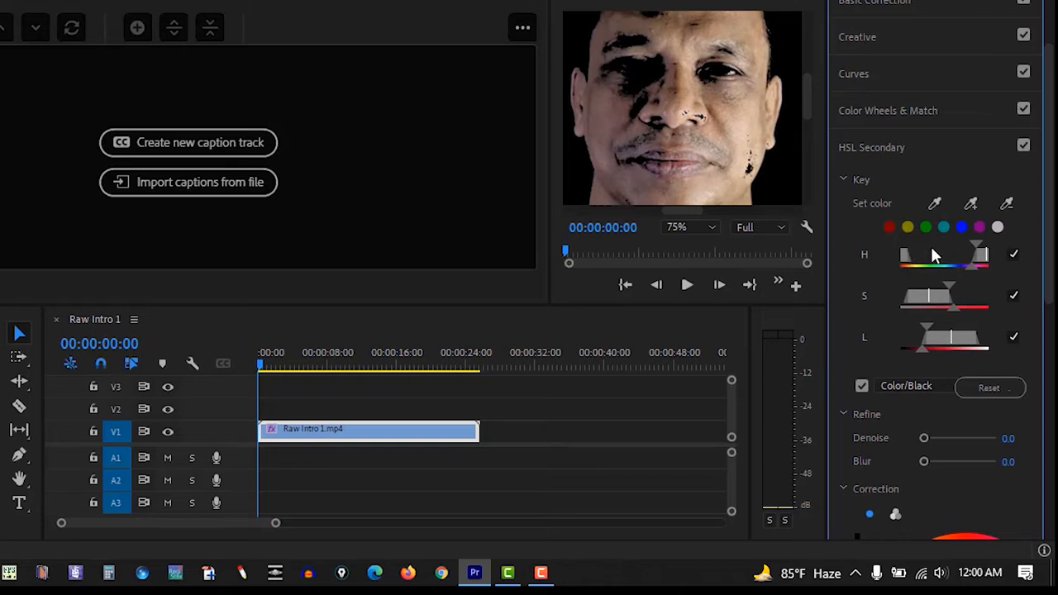
pyautogui.moveTo(927, 303); pyautogui.dragTo(929, 305)
pyautogui.moveTo(948, 350)
pyautogui.mouseDown()
pyautogui.moveTo(921, 341)
pyautogui.moveTo(943, 350)
pyautogui.moveTo(939, 343)
pyautogui.mouseUp()
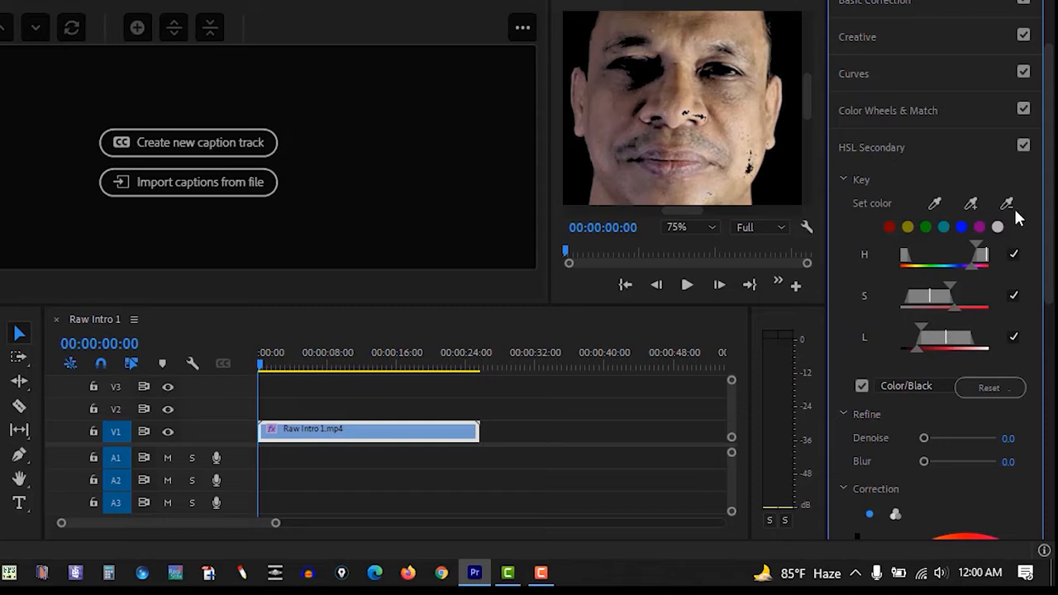
# - Turn off the Color/Black mask and show the eyes and forehead at 100% preview zoom
pyautogui.scroll(-1, 1051, 220)
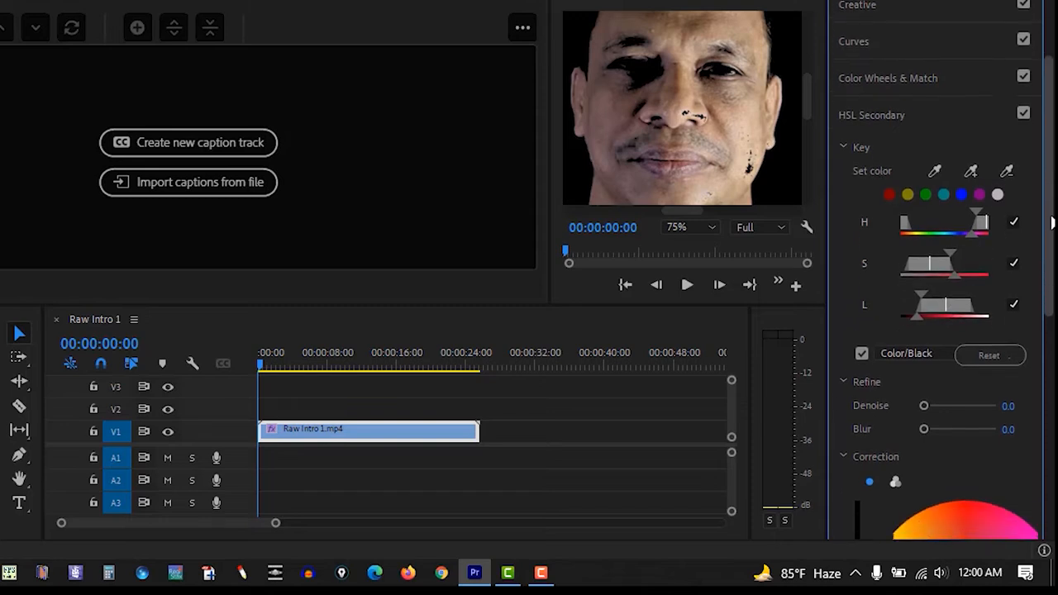
pyautogui.moveTo(1051, 222); pyautogui.dragTo(1049, 266)
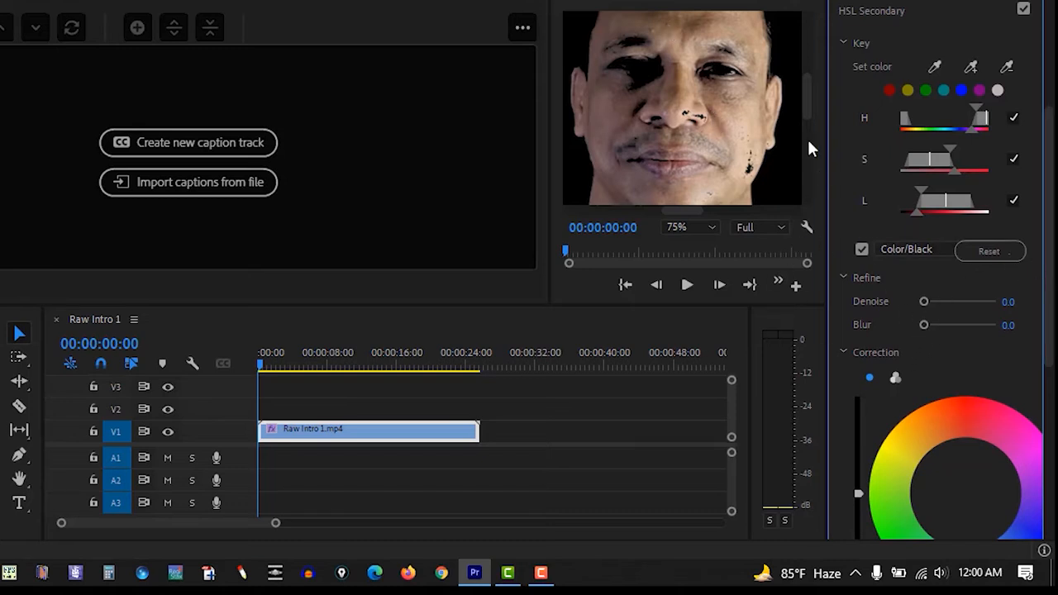
pyautogui.click(862, 248)
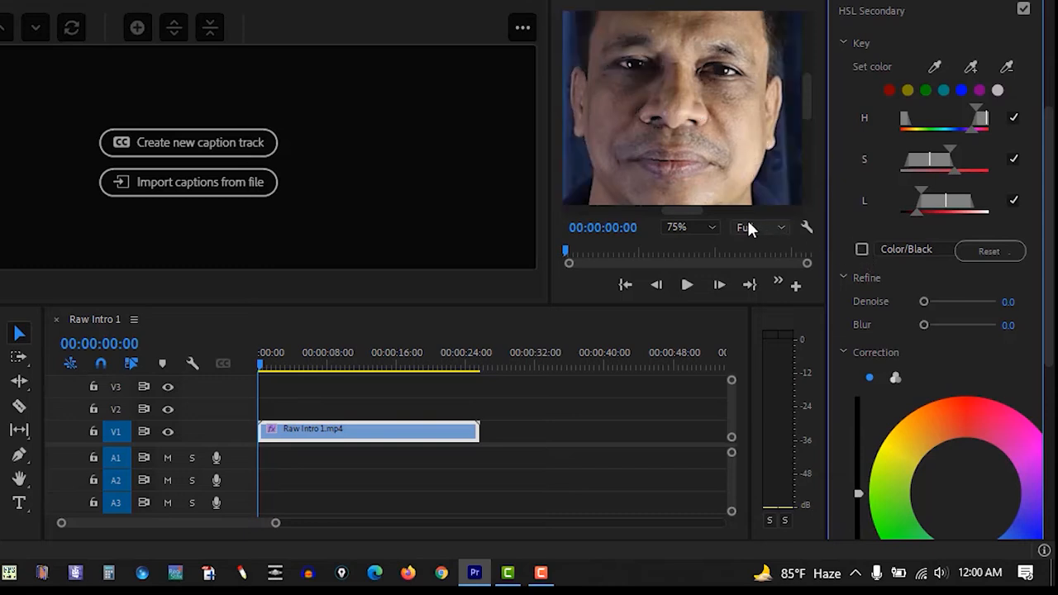
pyautogui.click(713, 229)
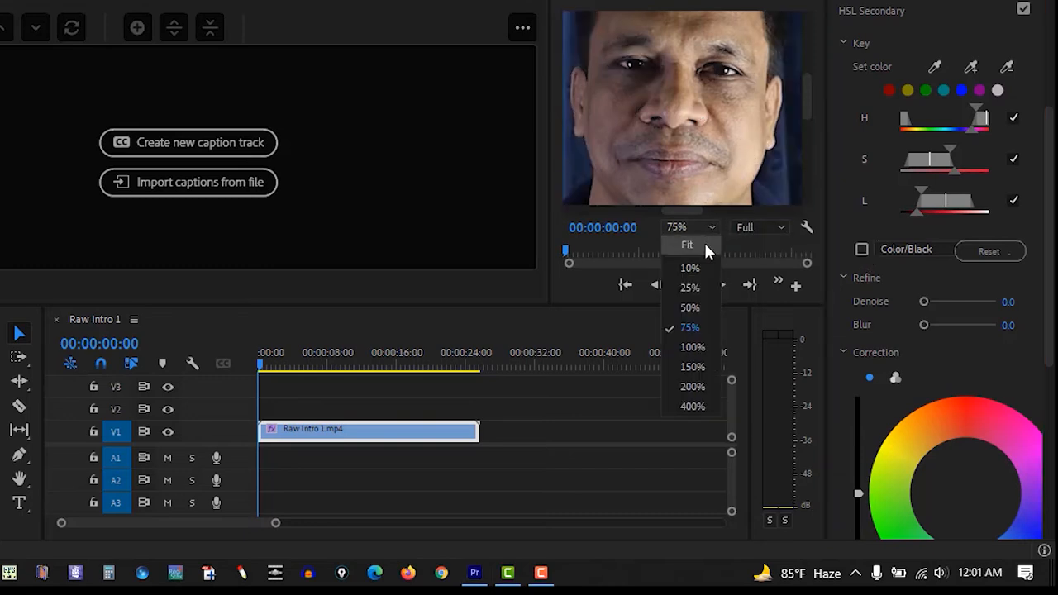
pyautogui.click(698, 344)
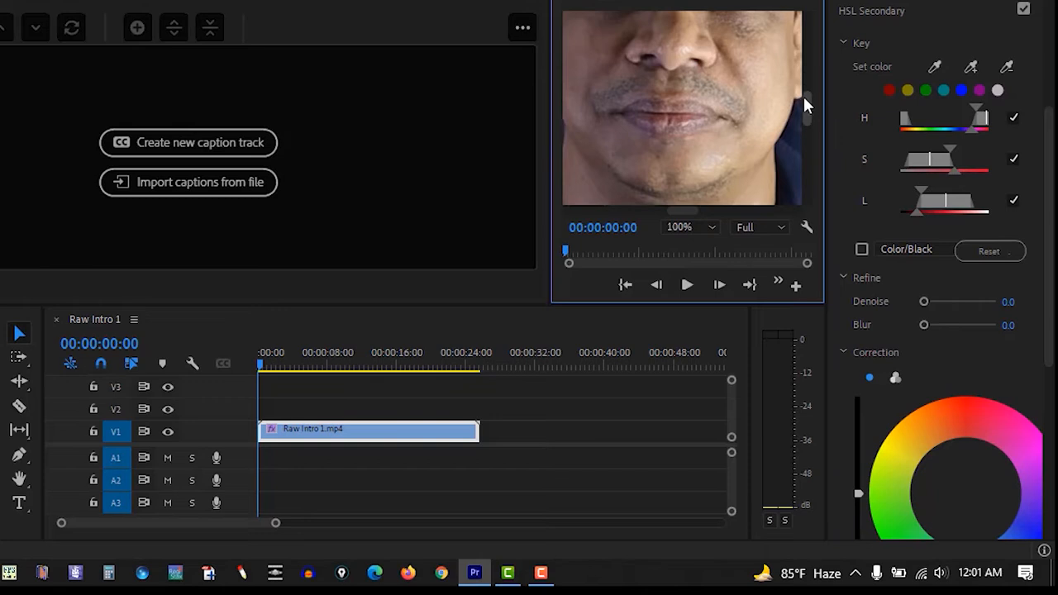
pyautogui.moveTo(808, 97); pyautogui.dragTo(812, 80)
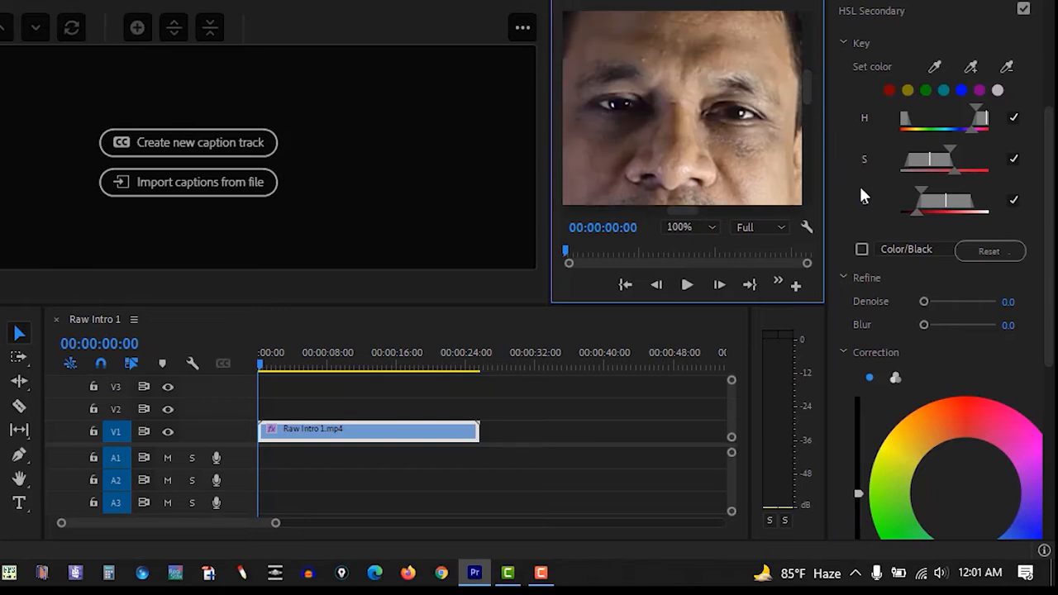
# - Refine the HSL key with Denoise at 66.7 and Blur at 18.5
pyautogui.moveTo(924, 302); pyautogui.dragTo(952, 303)
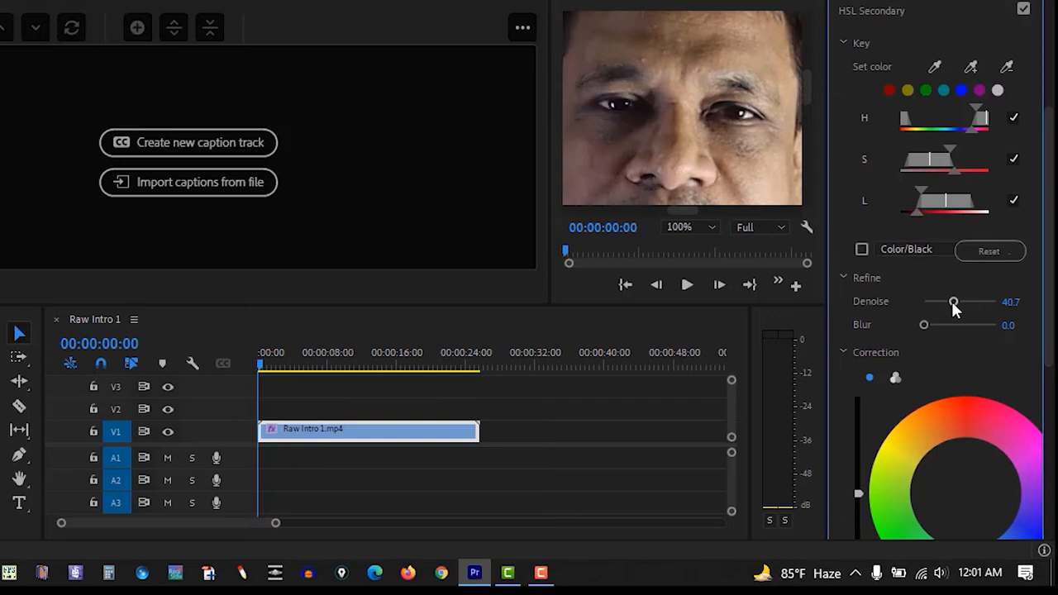
pyautogui.moveTo(953, 302); pyautogui.dragTo(962, 302)
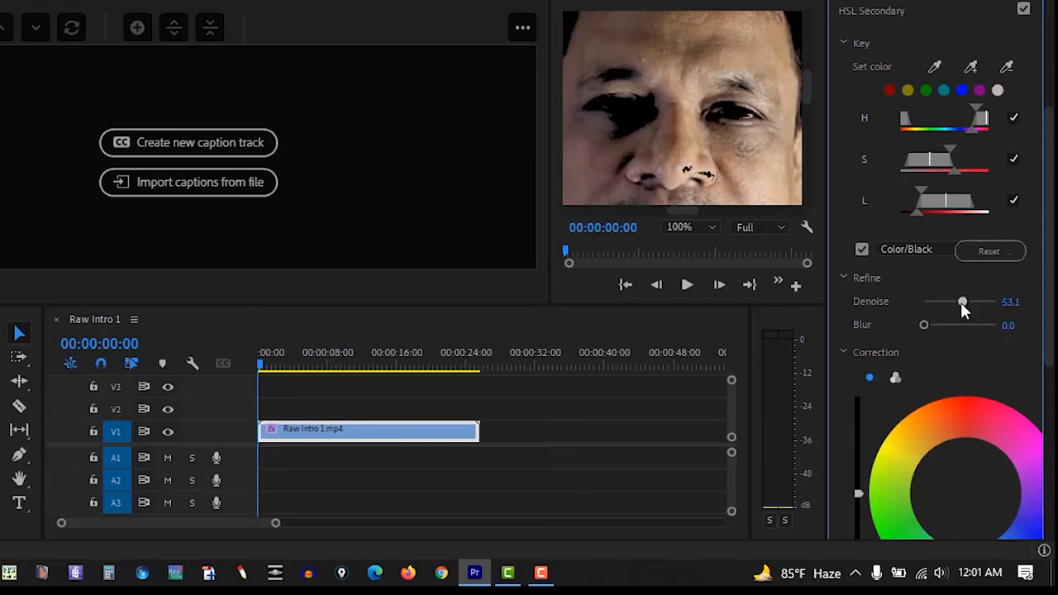
pyautogui.moveTo(964, 304); pyautogui.dragTo(964, 304)
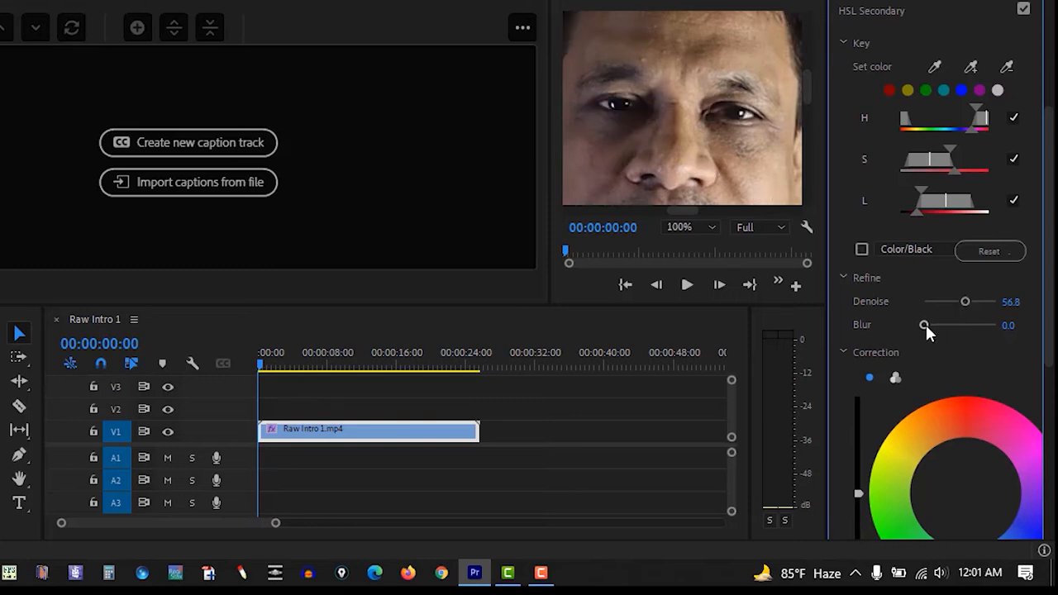
pyautogui.moveTo(923, 325); pyautogui.dragTo(969, 326)
pyautogui.moveTo(966, 303); pyautogui.dragTo(972, 304)
# - Shift the HSL correction color wheel slightly toward pink-magenta while viewing the face at 75% preview zoom
pyautogui.moveTo(1049, 267); pyautogui.dragTo(1051, 327)
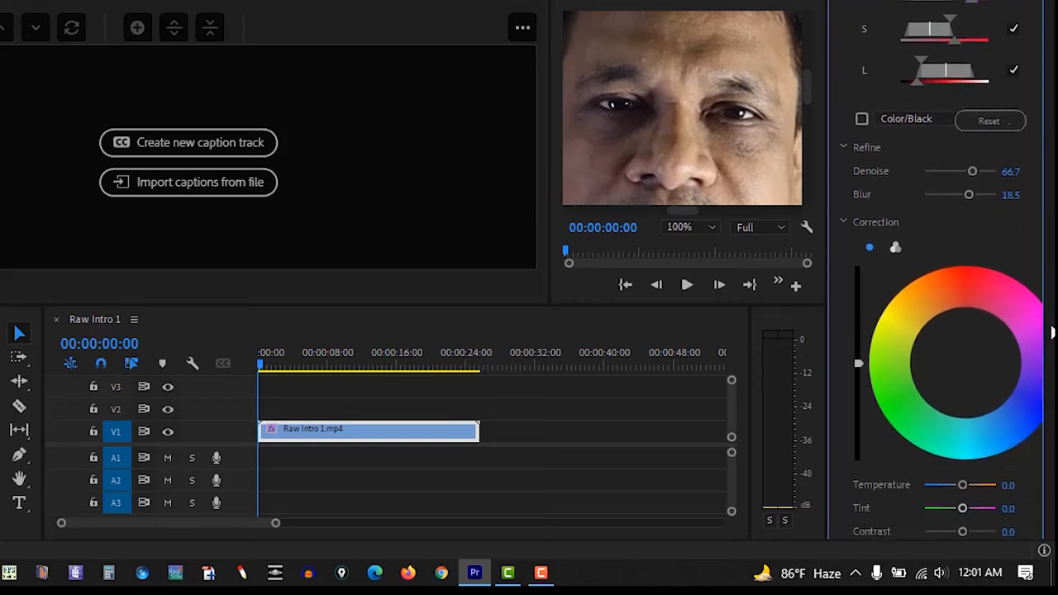
pyautogui.click(713, 226)
pyautogui.click(702, 325)
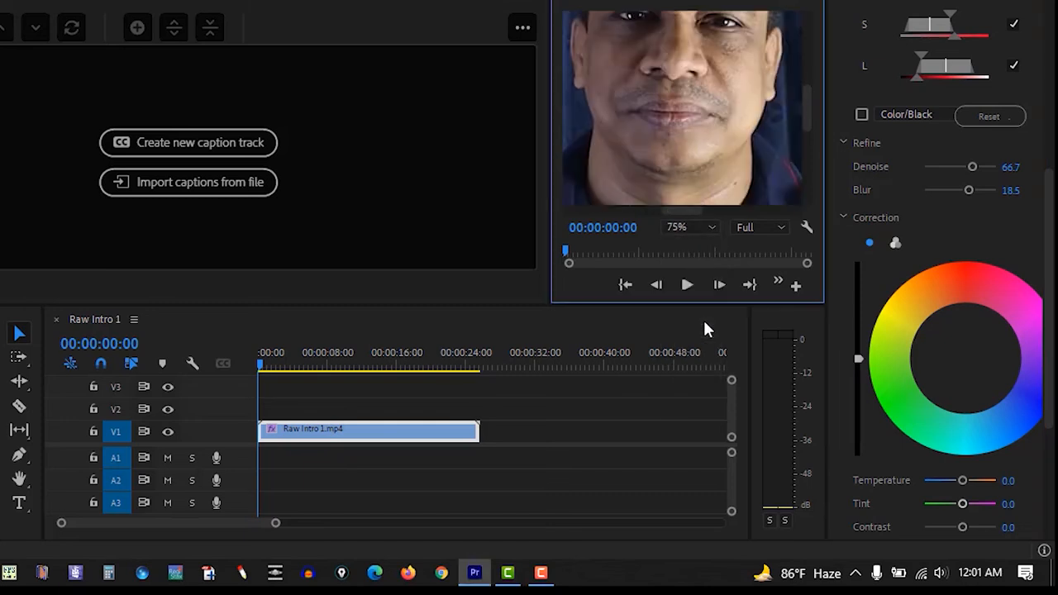
pyautogui.moveTo(807, 114); pyautogui.dragTo(808, 103)
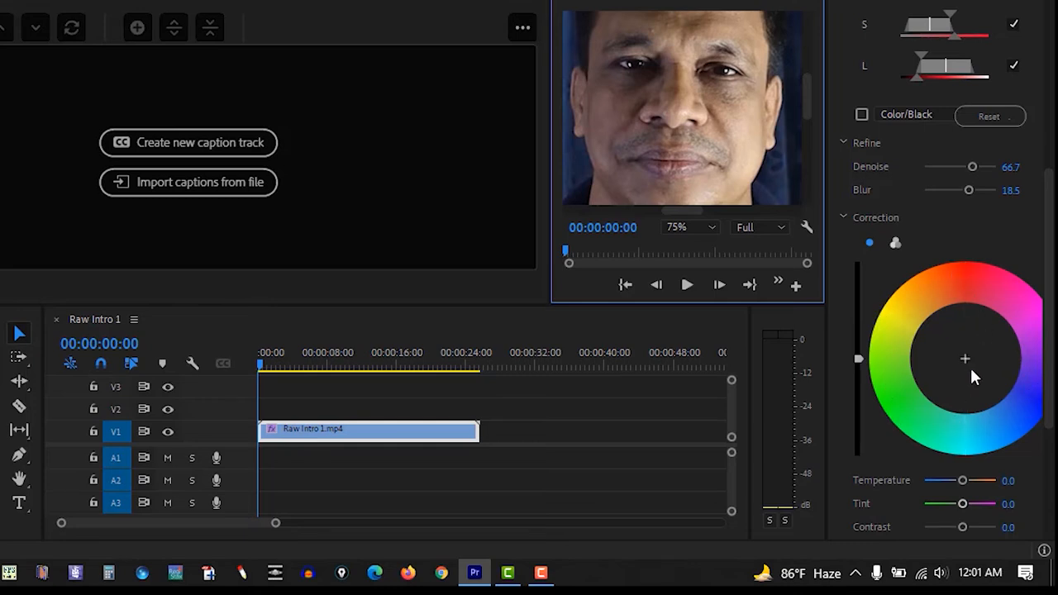
pyautogui.moveTo(963, 357); pyautogui.dragTo(982, 347)
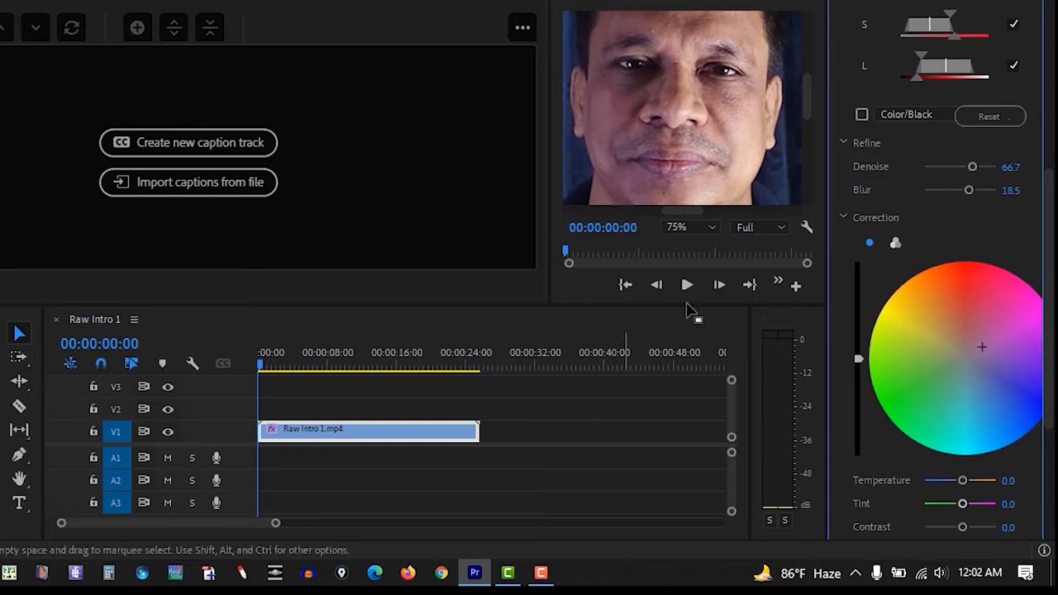
# - Check the tinted skin in the preview at 50% zoom and at 25% zoom
pyautogui.click(712, 225)
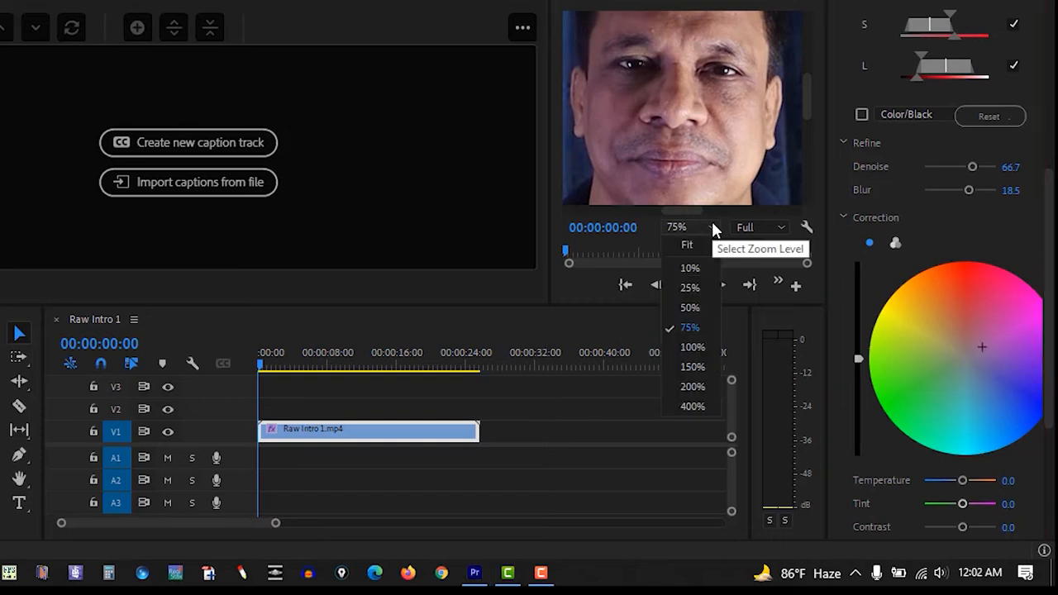
pyautogui.click(692, 308)
pyautogui.moveTo(809, 127)
pyautogui.mouseDown()
pyautogui.moveTo(803, 101)
pyautogui.moveTo(804, 115)
pyautogui.mouseUp()
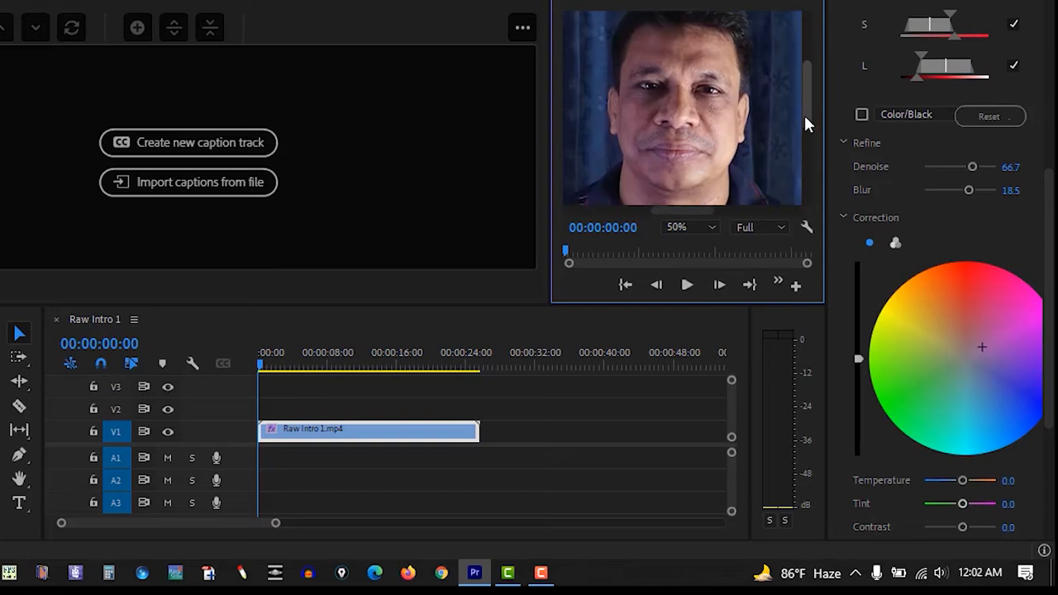
pyautogui.click(707, 225)
pyautogui.click(689, 289)
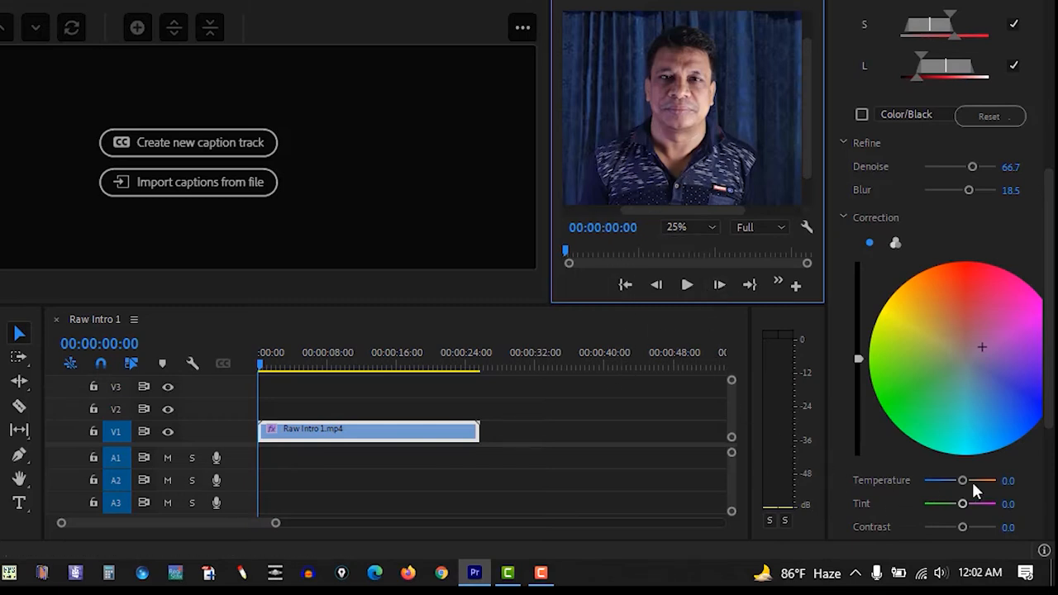
# - Set the HSL correction's Temperature to 6.2, Contrast to 3.7 and Sharpen to -30.9, and view the face at 100% zoom
pyautogui.moveTo(1047, 295); pyautogui.dragTo(1046, 360)
pyautogui.moveTo(963, 355); pyautogui.dragTo(965, 365)
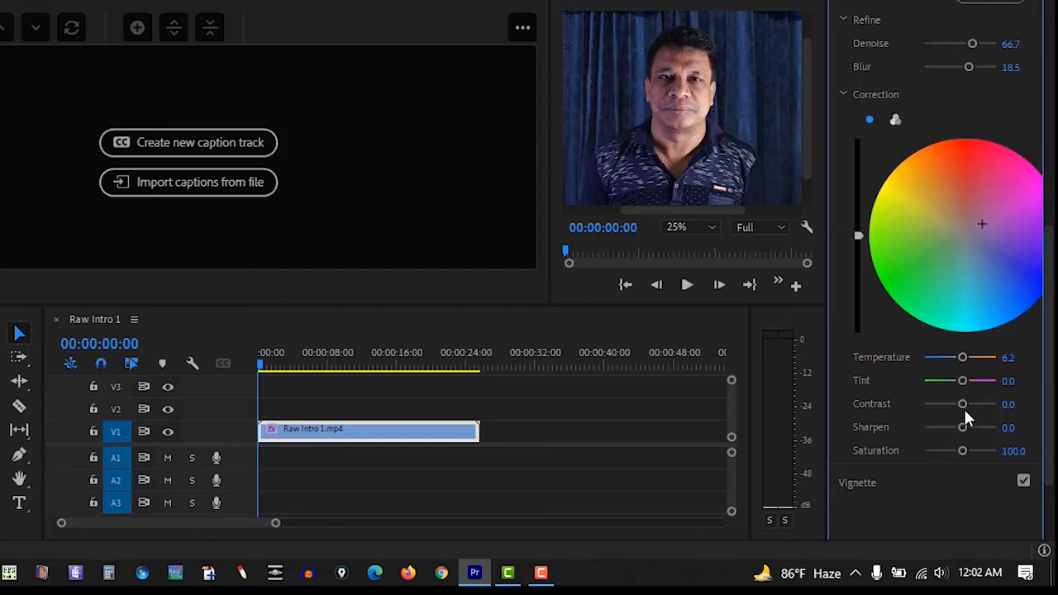
pyautogui.moveTo(961, 401)
pyautogui.mouseDown()
pyautogui.moveTo(941, 400)
pyautogui.moveTo(966, 404)
pyautogui.moveTo(957, 400)
pyautogui.mouseUp()
pyautogui.moveTo(959, 403)
pyautogui.mouseDown()
pyautogui.moveTo(987, 399)
pyautogui.moveTo(934, 413)
pyautogui.moveTo(969, 419)
pyautogui.moveTo(960, 414)
pyautogui.mouseUp()
pyautogui.moveTo(961, 430); pyautogui.dragTo(948, 428)
pyautogui.click(710, 226)
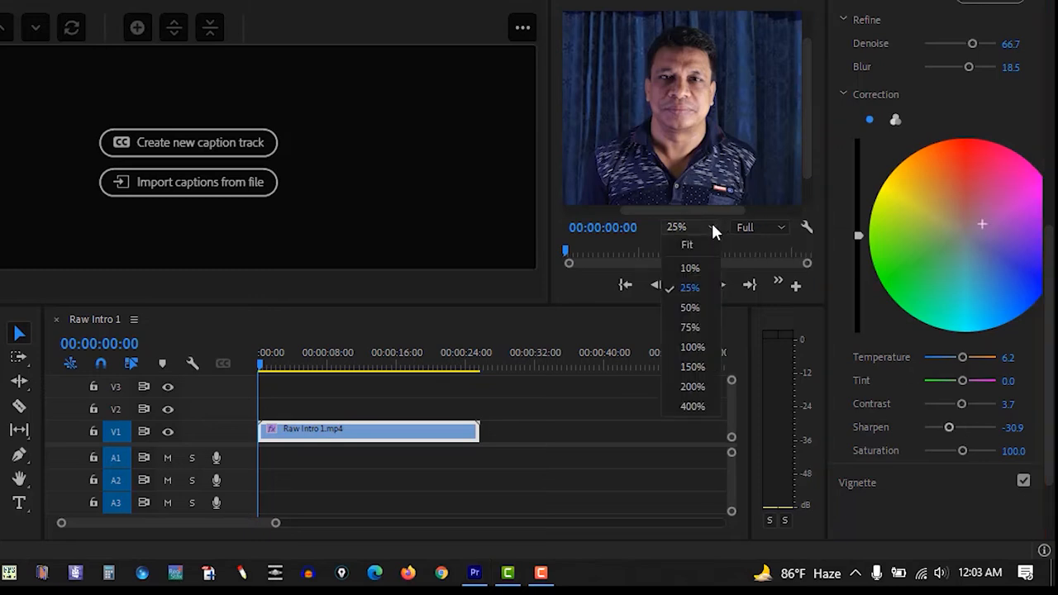
pyautogui.click(693, 347)
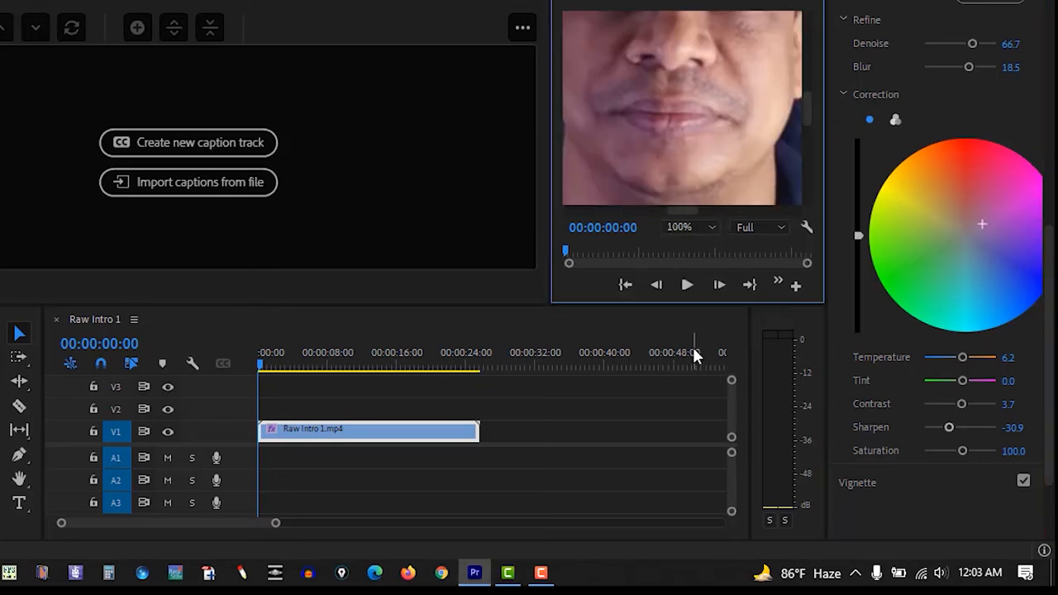
# - Set the HSL correction's Sharpen to -18.5, judging the skin around the eyes and forehead
pyautogui.click(805, 82)
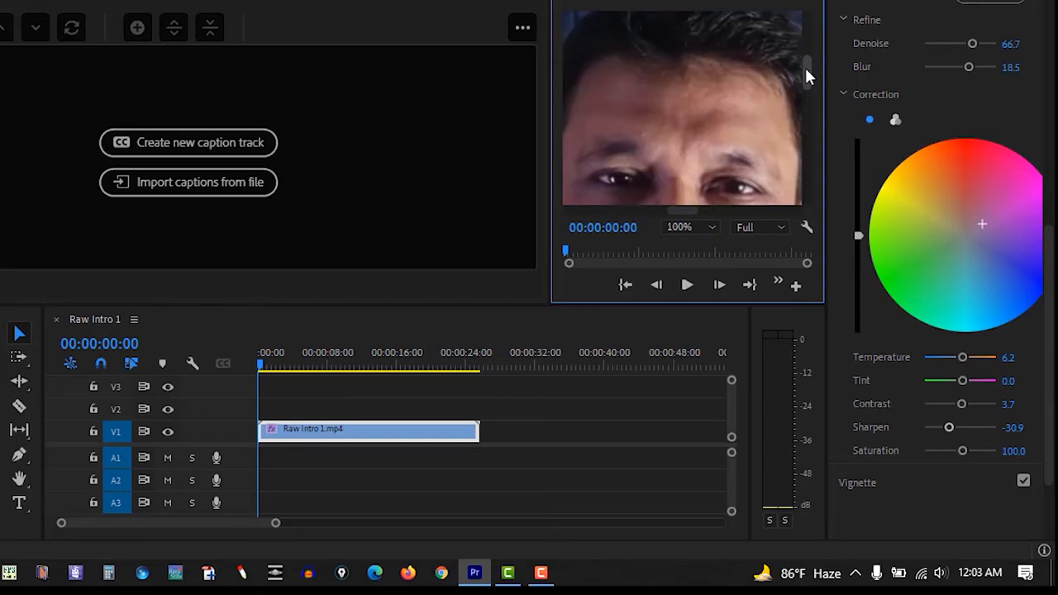
pyautogui.moveTo(804, 65)
pyautogui.mouseDown()
pyautogui.moveTo(809, 91)
pyautogui.moveTo(810, 81)
pyautogui.mouseUp()
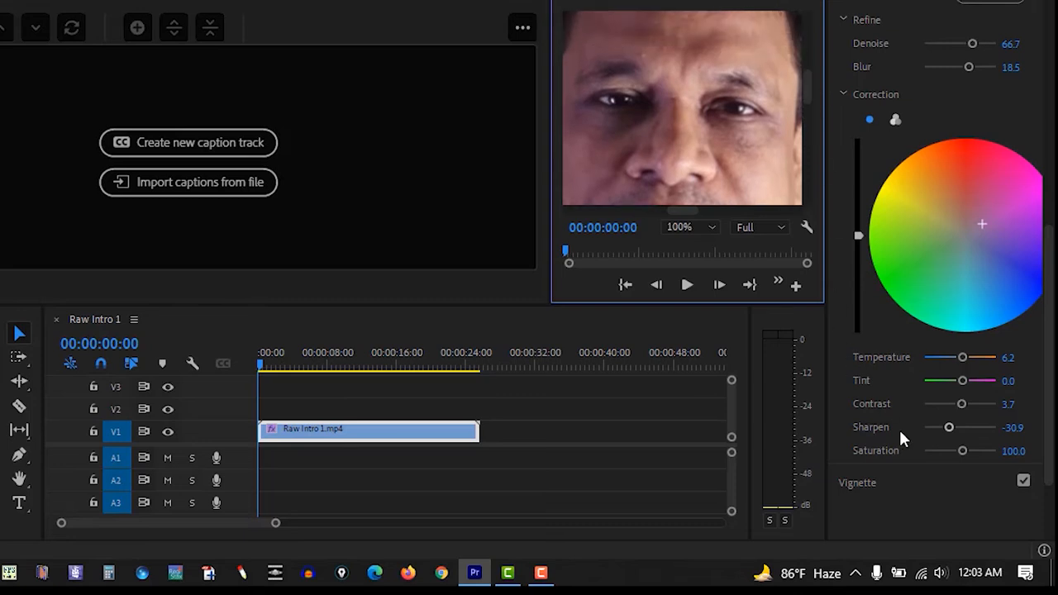
pyautogui.moveTo(948, 431); pyautogui.dragTo(952, 435)
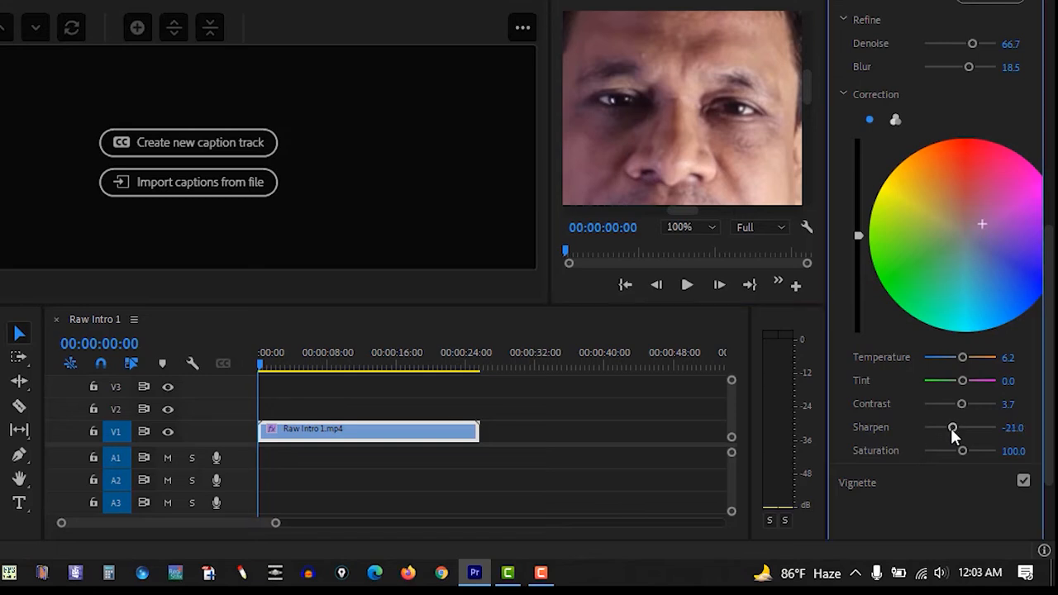
pyautogui.moveTo(952, 430); pyautogui.dragTo(956, 431)
pyautogui.scroll(-1, 1025, 431)
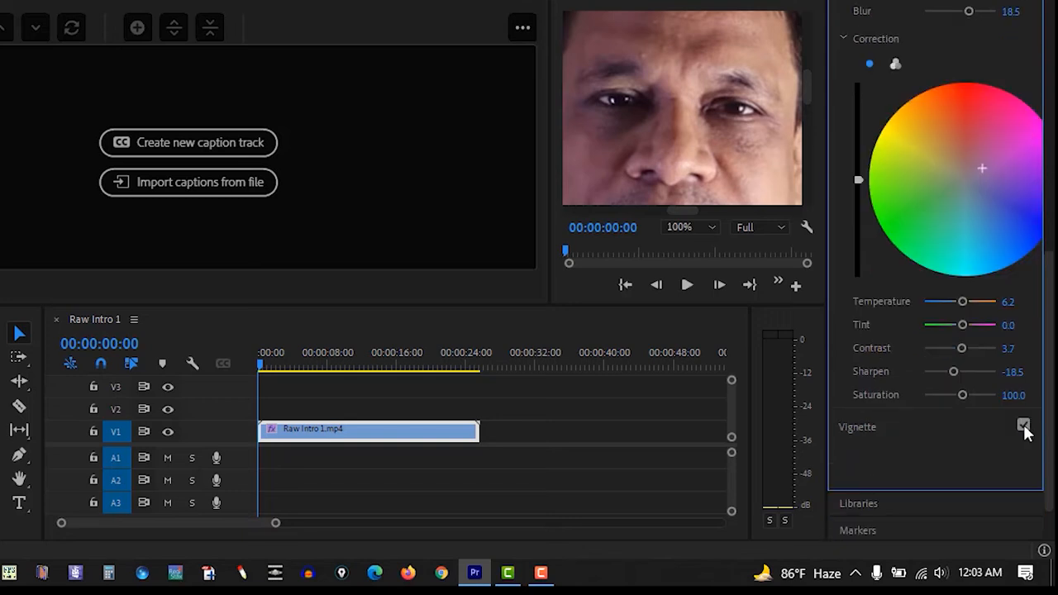
pyautogui.scroll(-1, 985, 481)
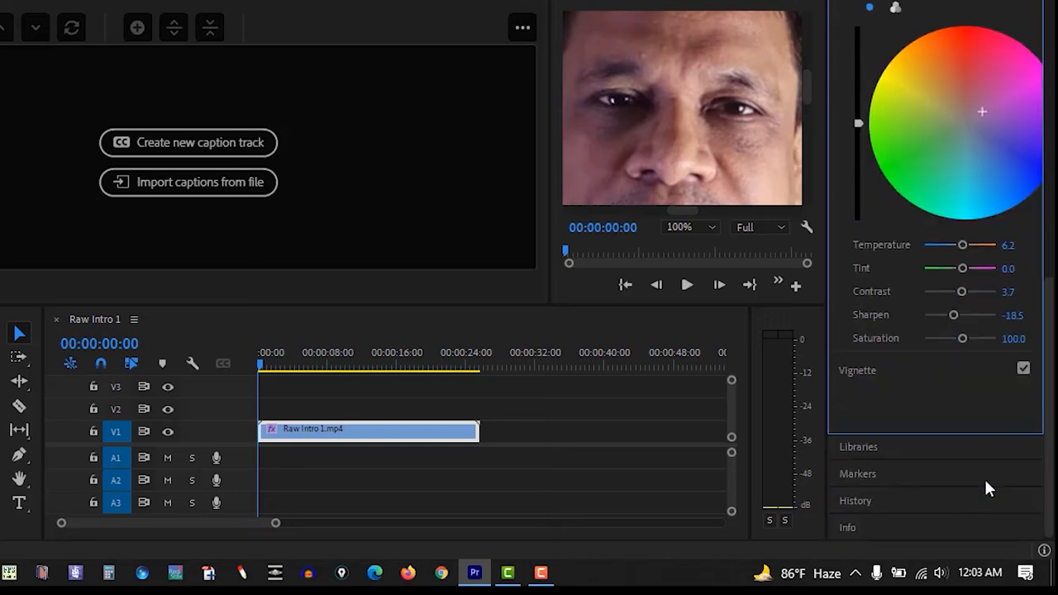
pyautogui.scroll(4, 985, 482)
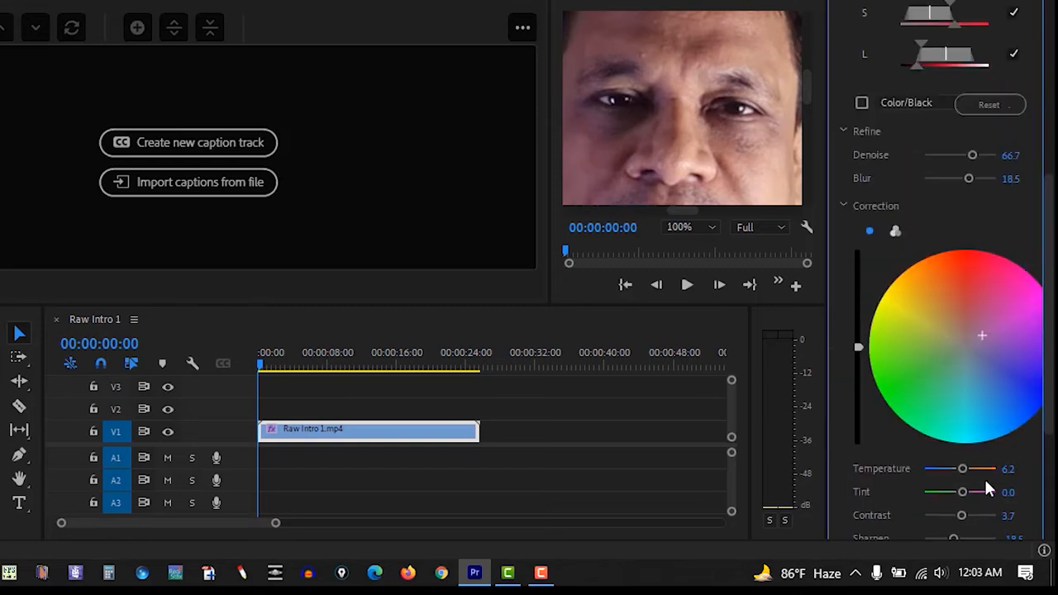
# - Set the program preview zoom to 10% and save the project
pyautogui.click(714, 226)
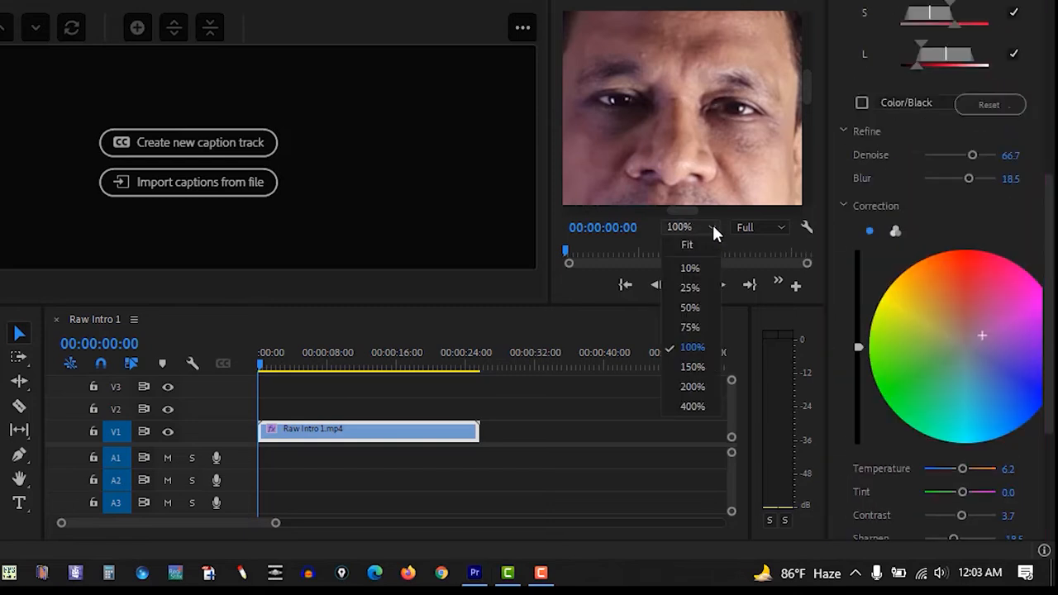
pyautogui.click(696, 274)
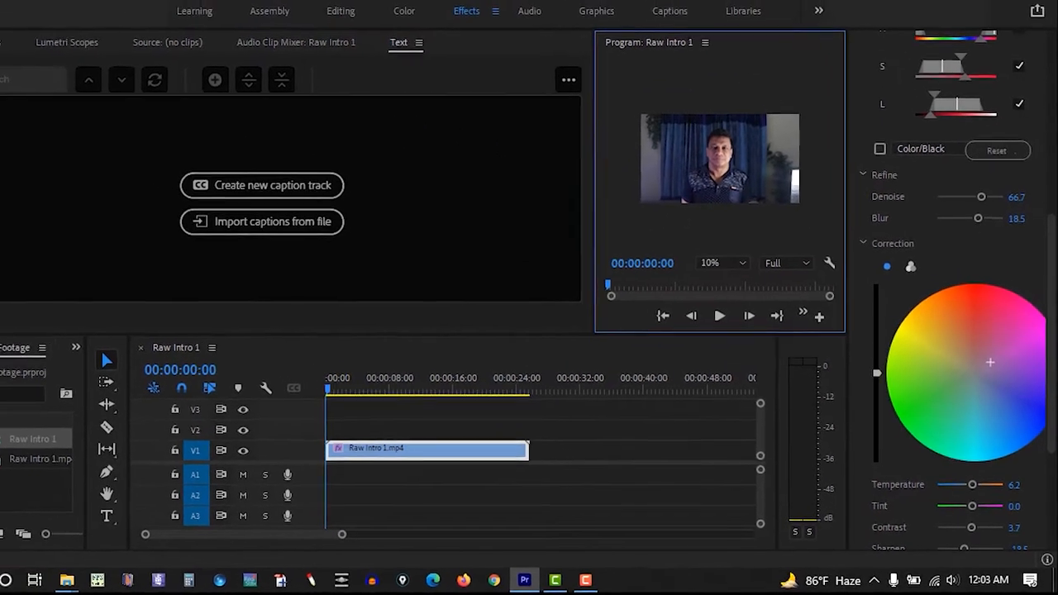
pyautogui.click(13, 26)
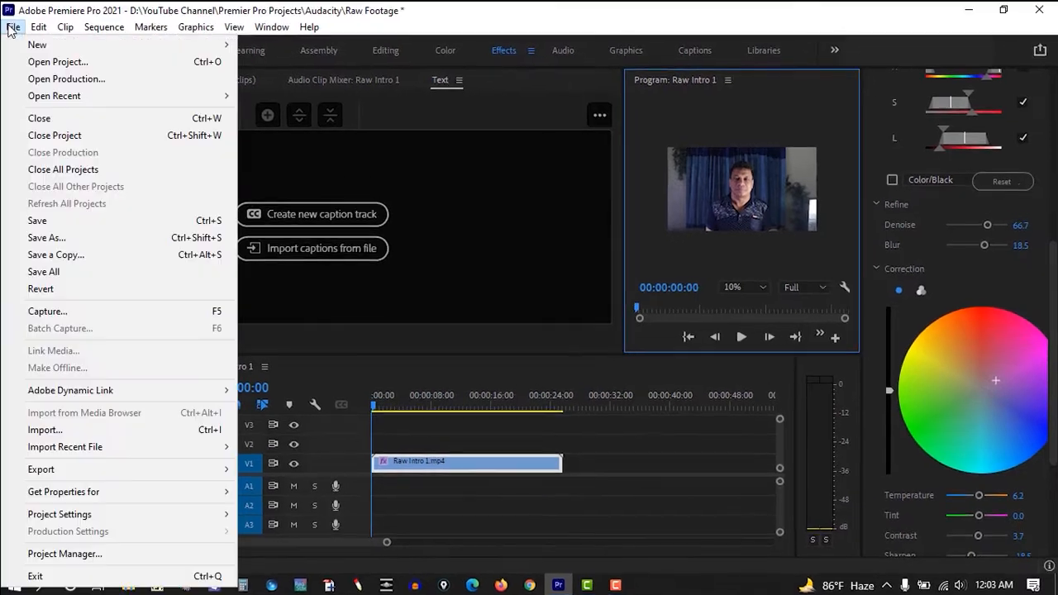
pyautogui.click(53, 219)
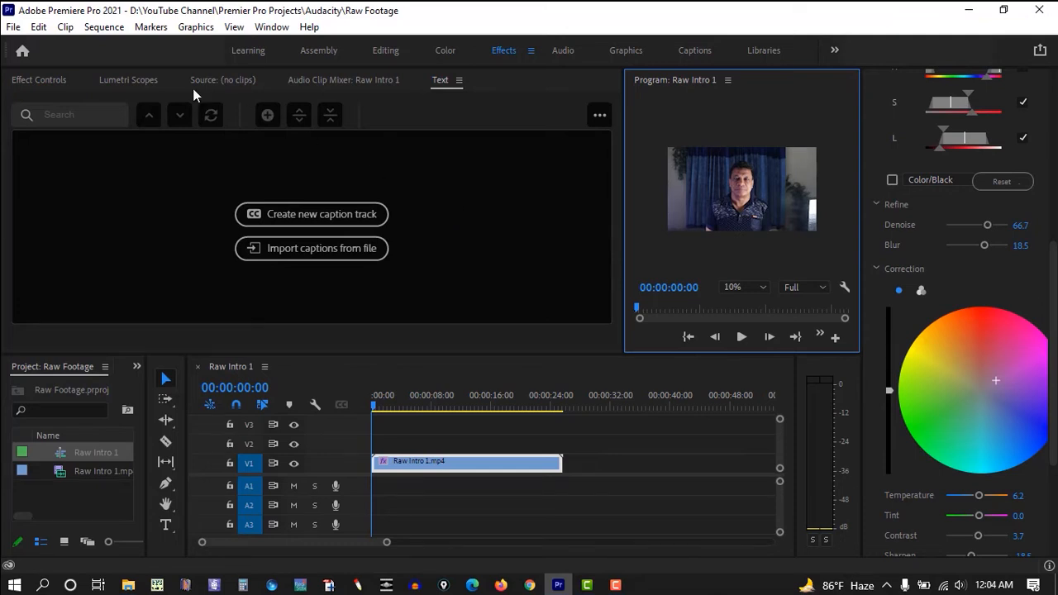
# - Export the sequence to the desktop as Raw Intro 1.mp4 in H.264 with the Match Source - High bitrate preset, and dismiss the notification
pyautogui.click(13, 26)
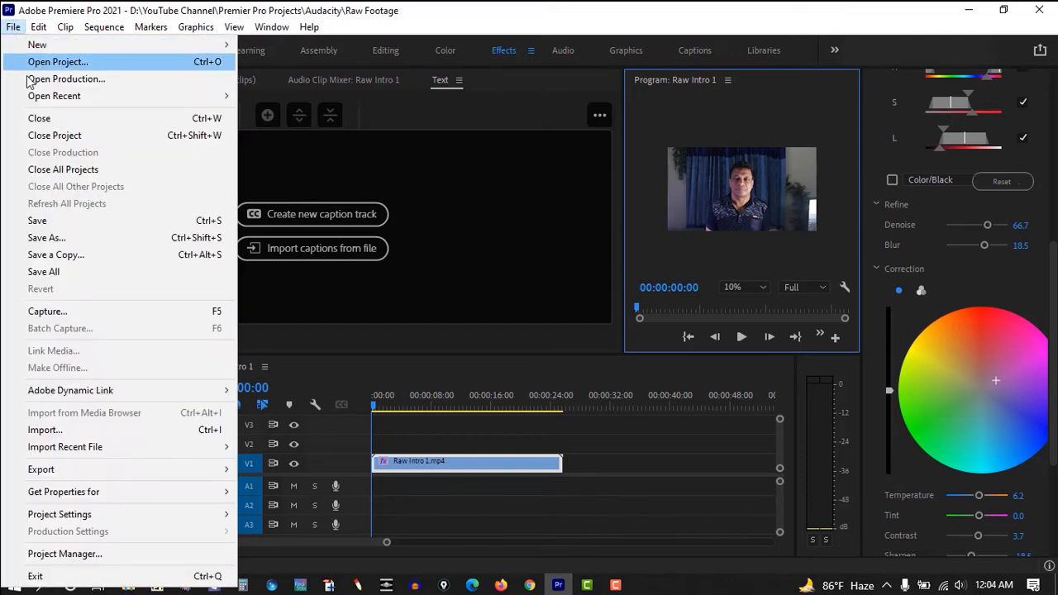
pyautogui.moveTo(203, 478)
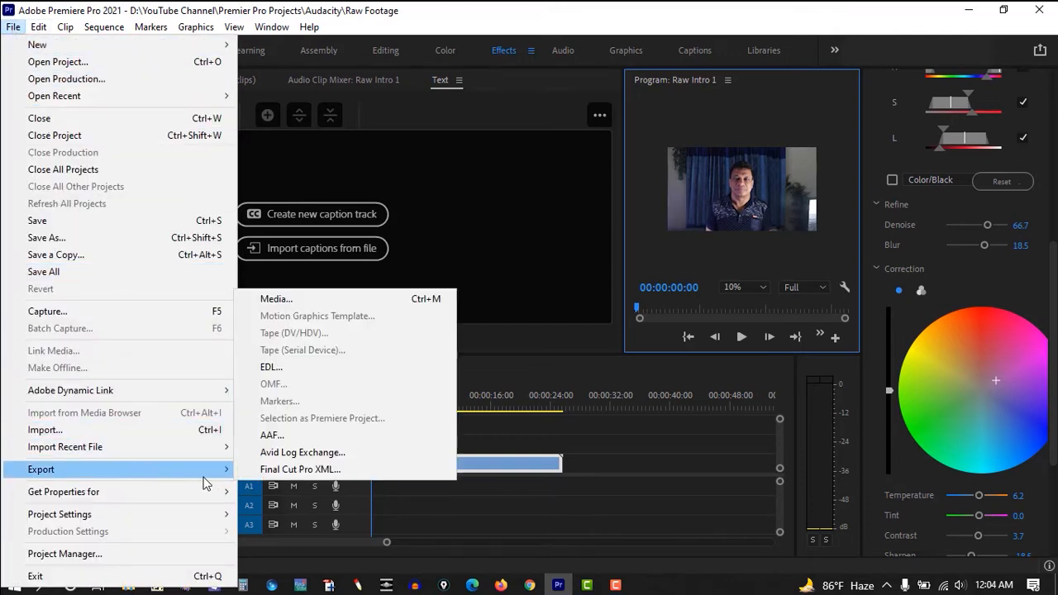
pyautogui.click(350, 299)
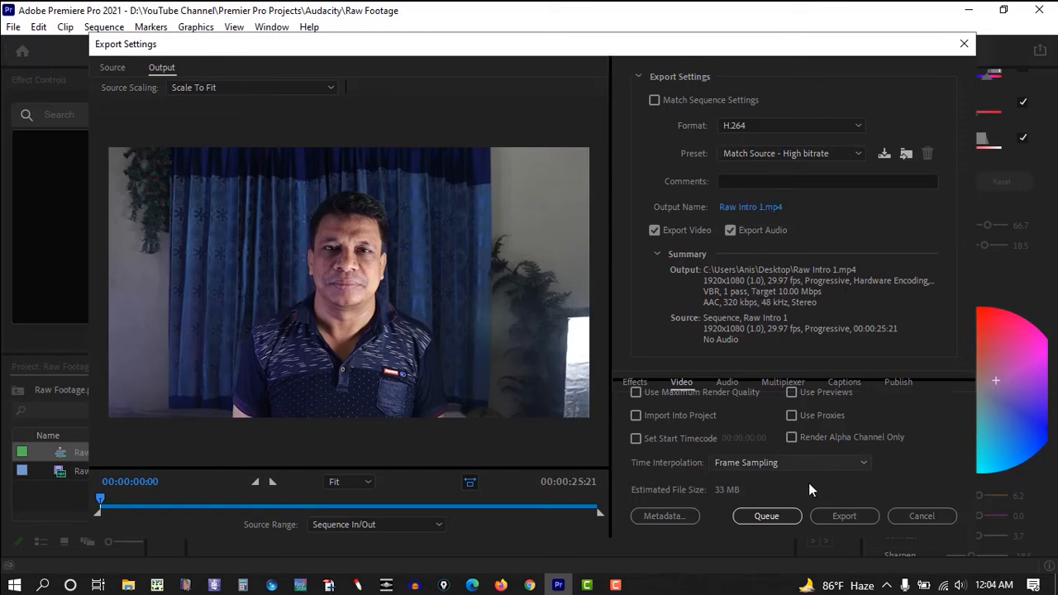
pyautogui.click(828, 517)
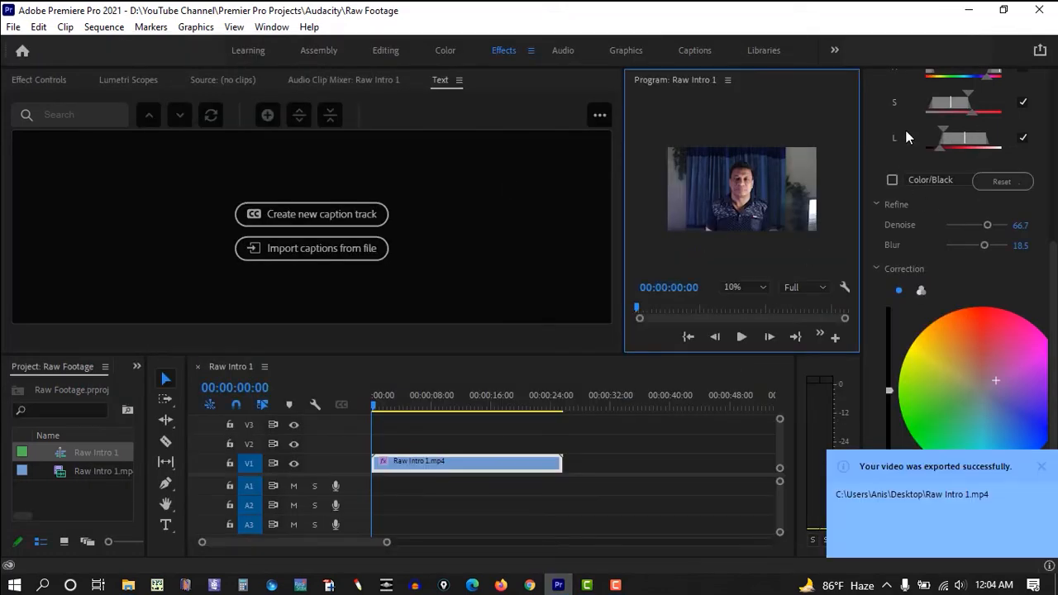
pyautogui.click(1042, 470)
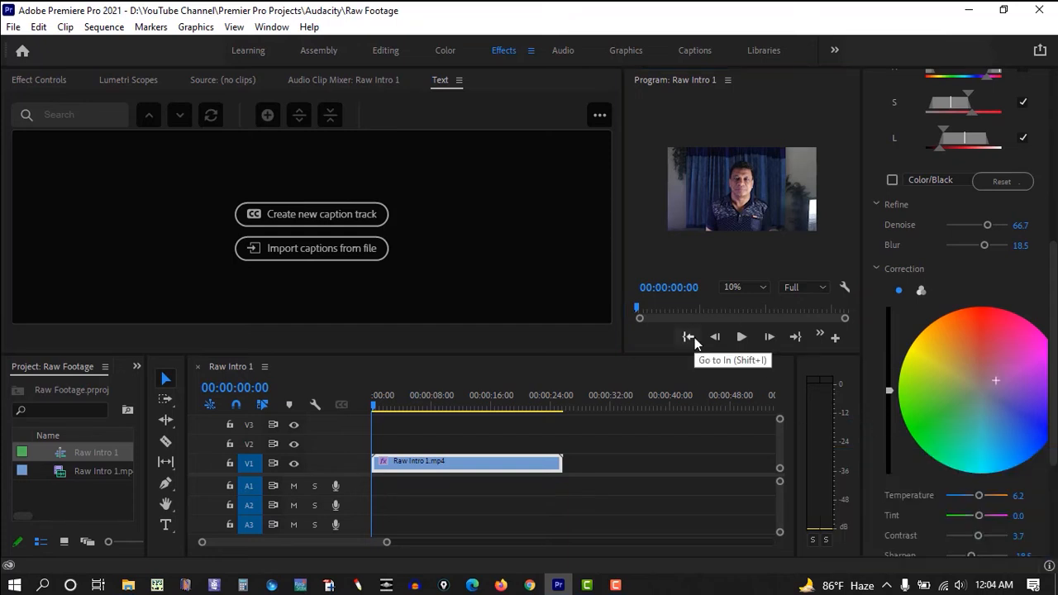
# - Switch to the desktop and select the exported Raw Intro 1 video
pyautogui.click(974, 16)
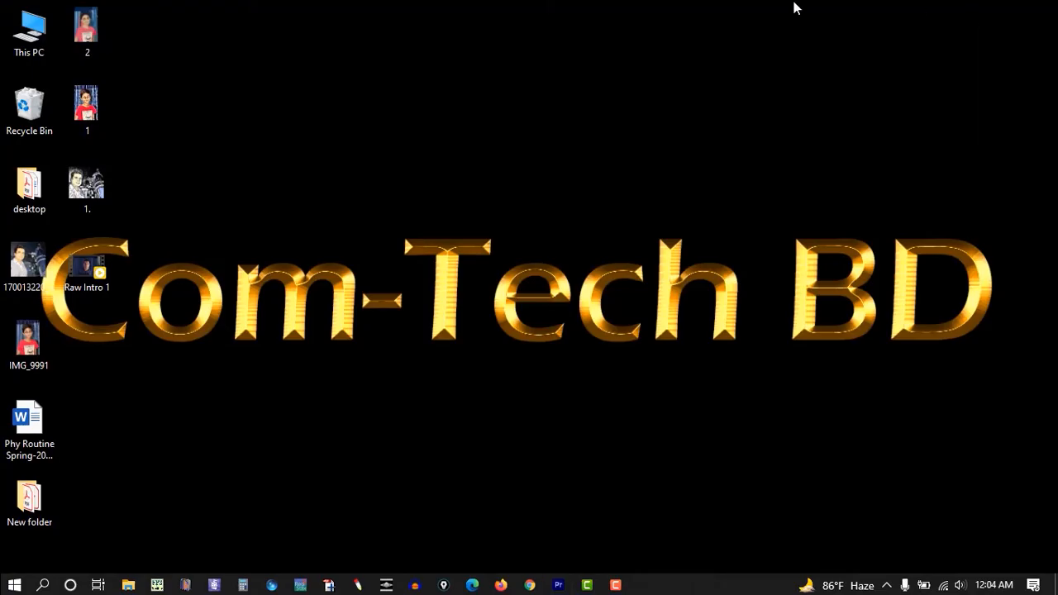
pyautogui.click(91, 273)
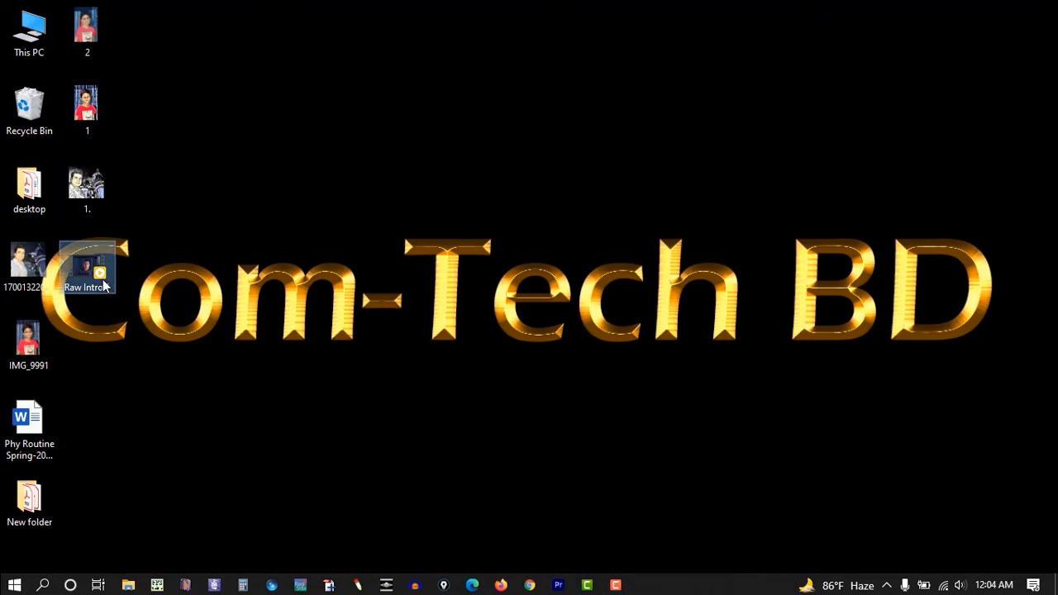